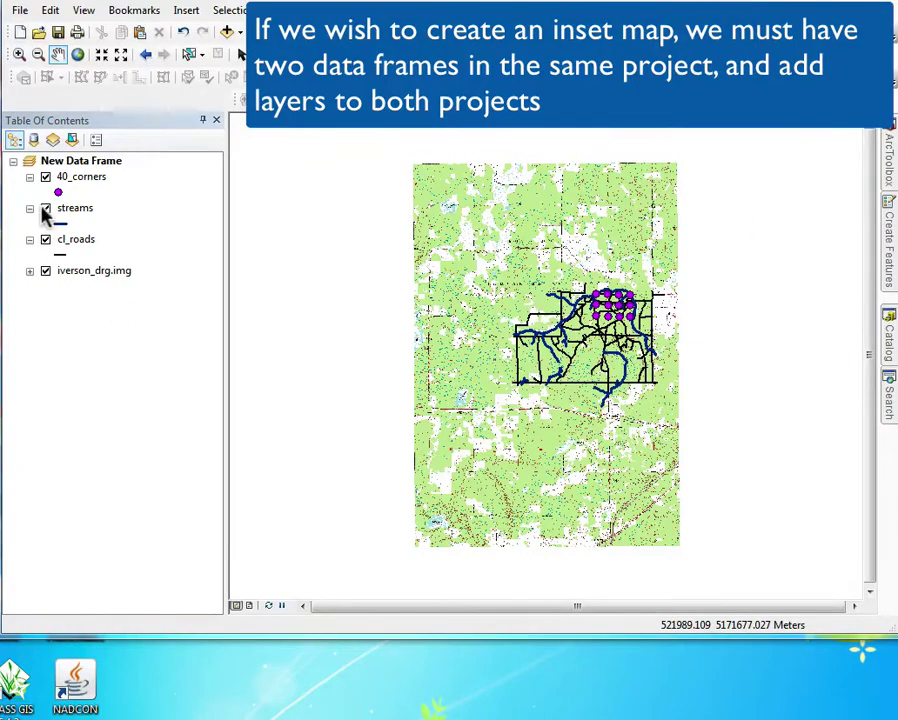
Hide and then re-show the streams, 40_corners and cl_roads layers to check their visibility.
left_click(45, 209)
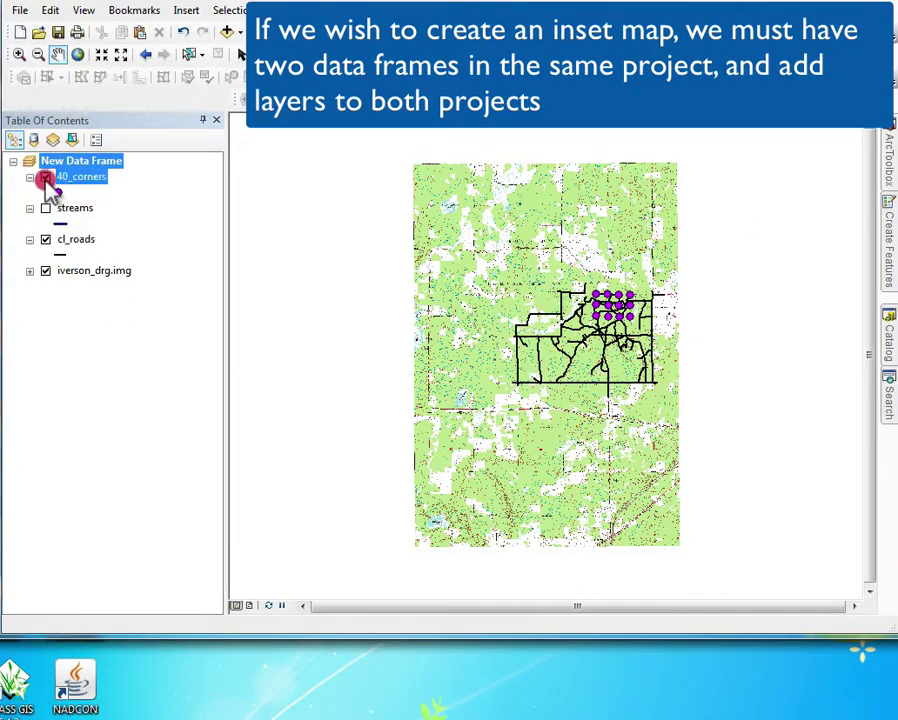
left_click(45, 177)
left_click(45, 240)
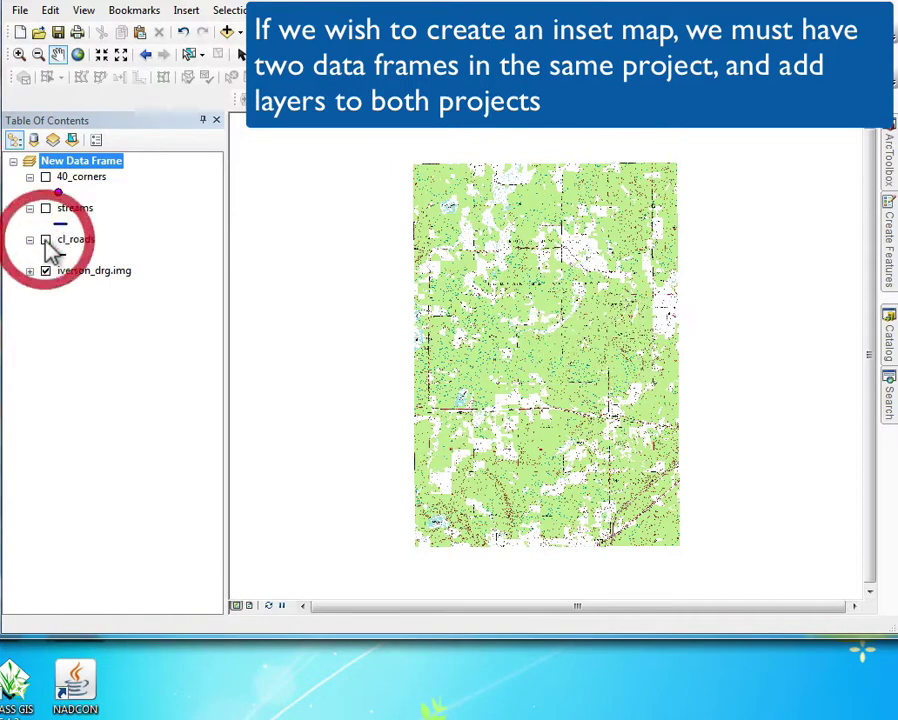
left_click(45, 240)
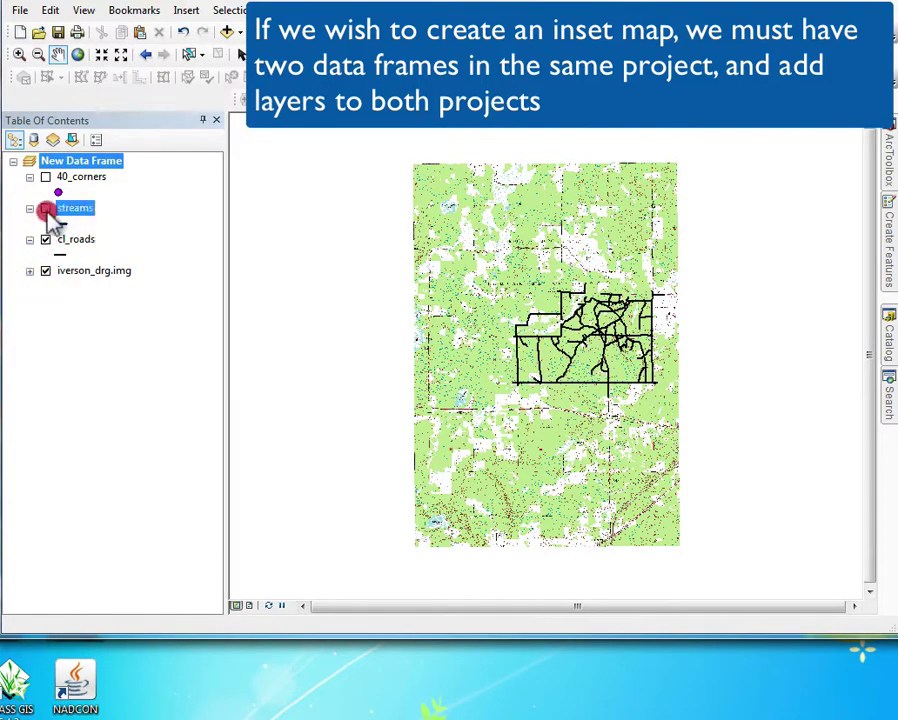
left_click(45, 209)
left_click(45, 177)
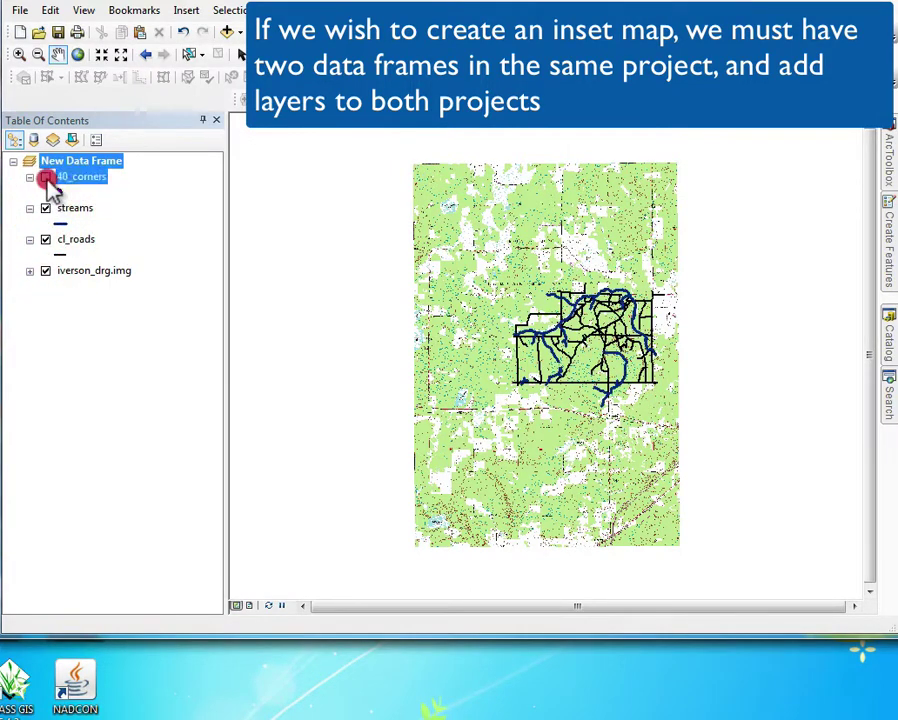
Add vegetation.shp and symbolize it with a Gray 50% fill and no outline colour.
left_click(228, 32)
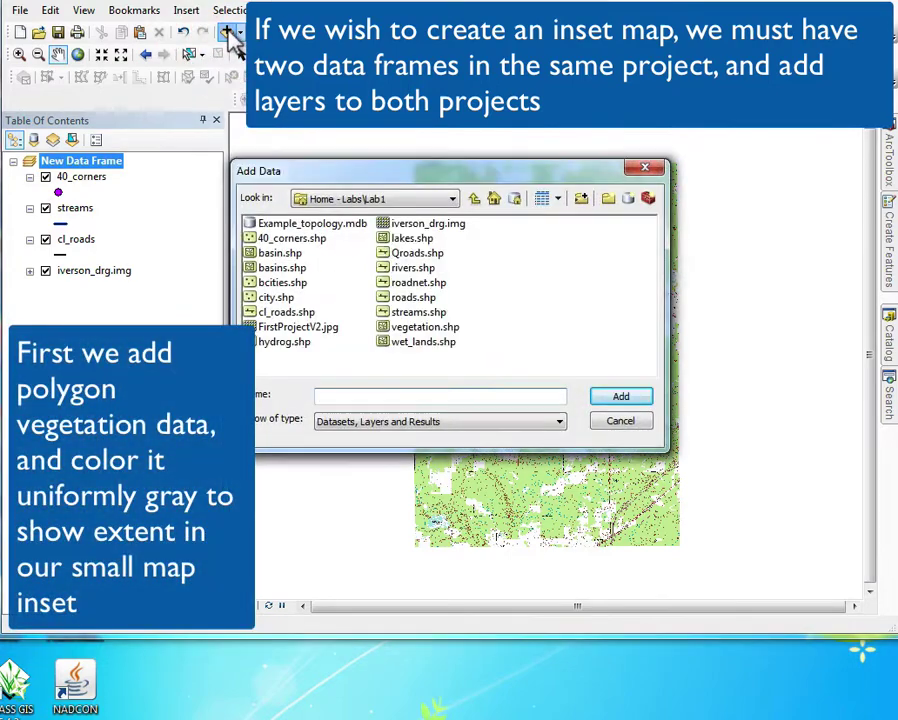
left_click(428, 328)
left_click(621, 398)
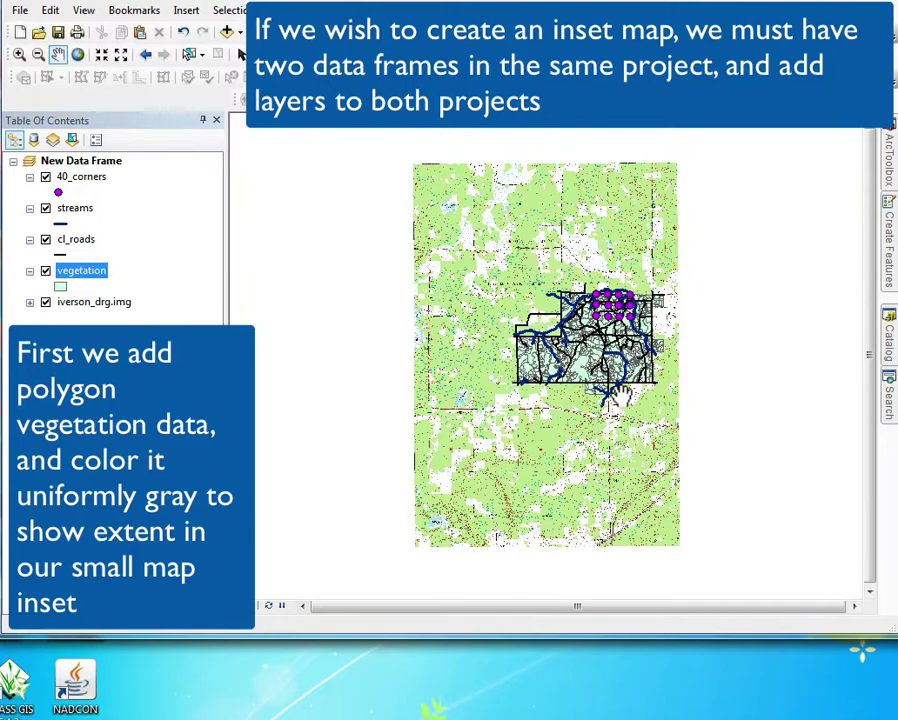
left_click(60, 287)
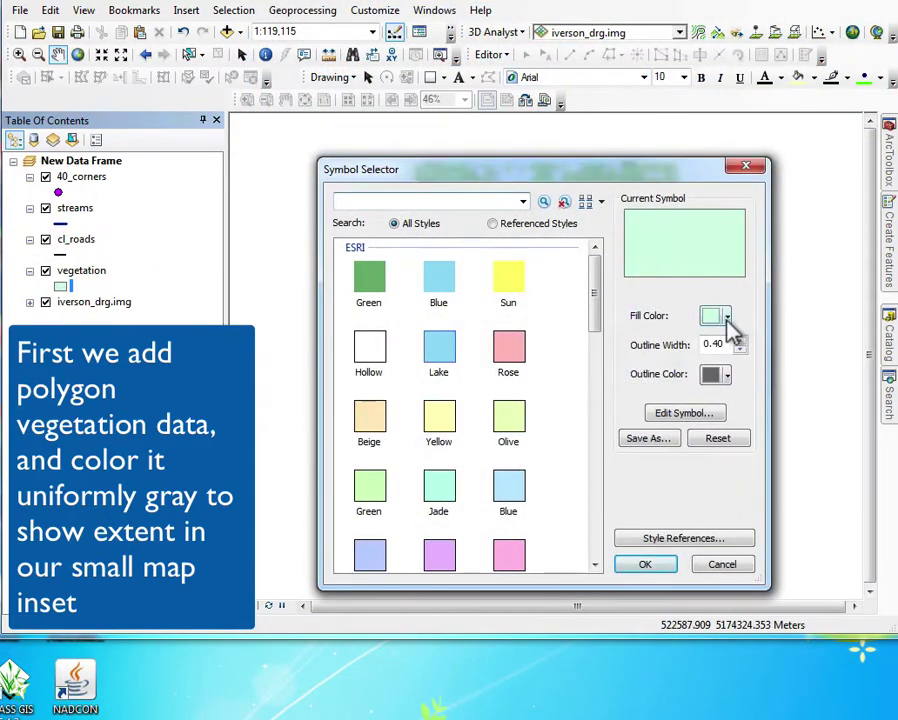
left_click(726, 317)
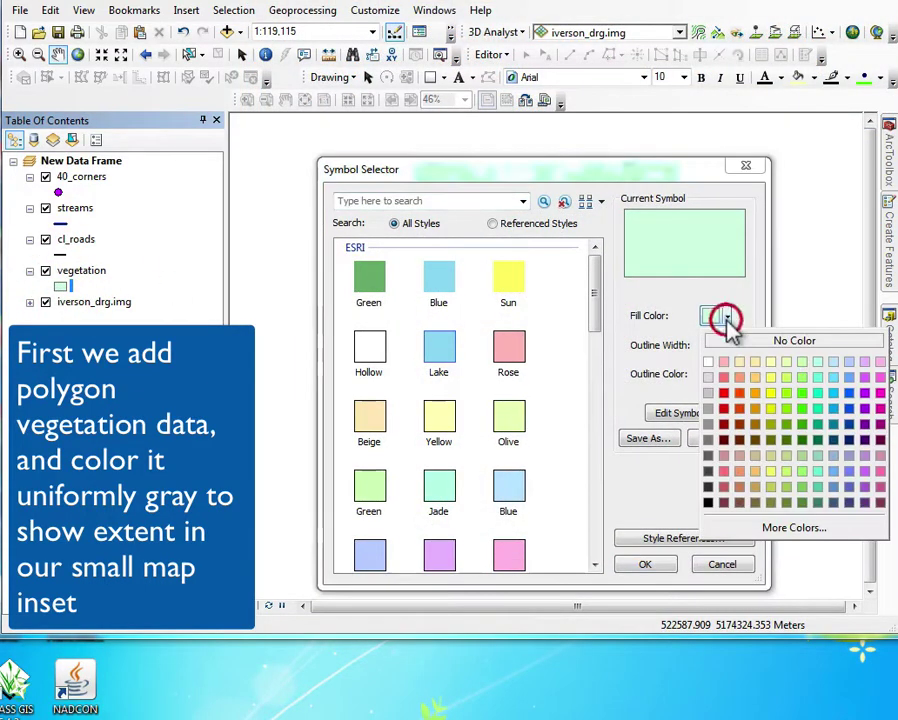
left_click(713, 447)
left_click(727, 375)
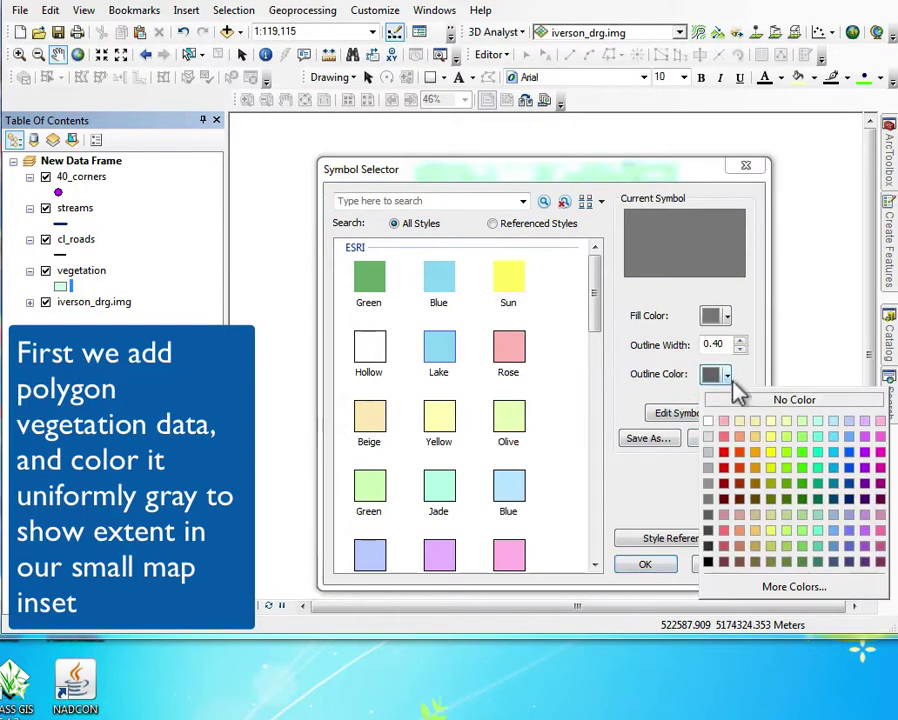
left_click(749, 401)
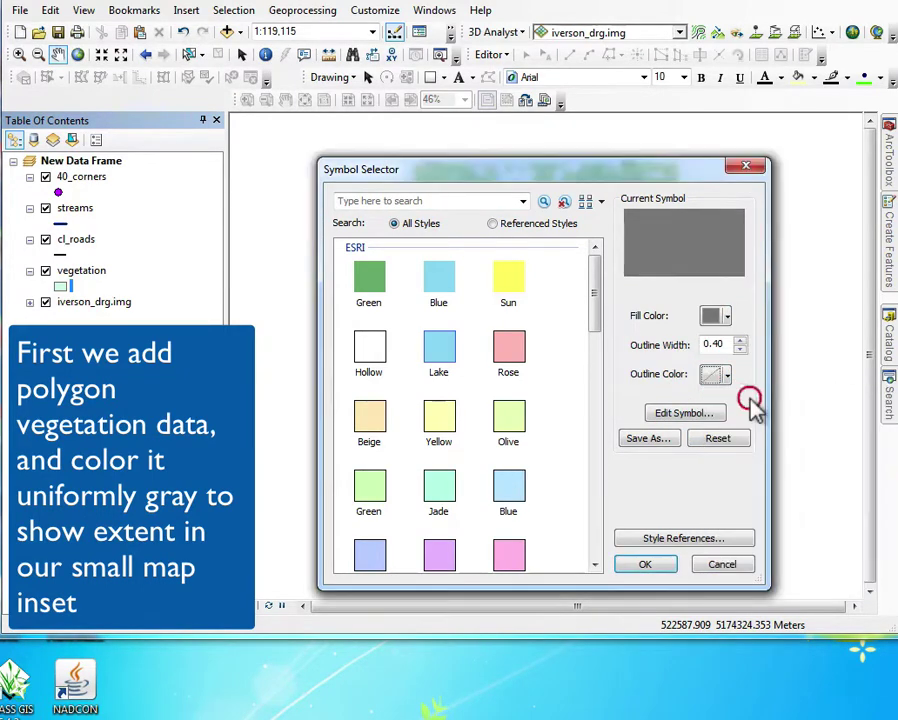
left_click(666, 562)
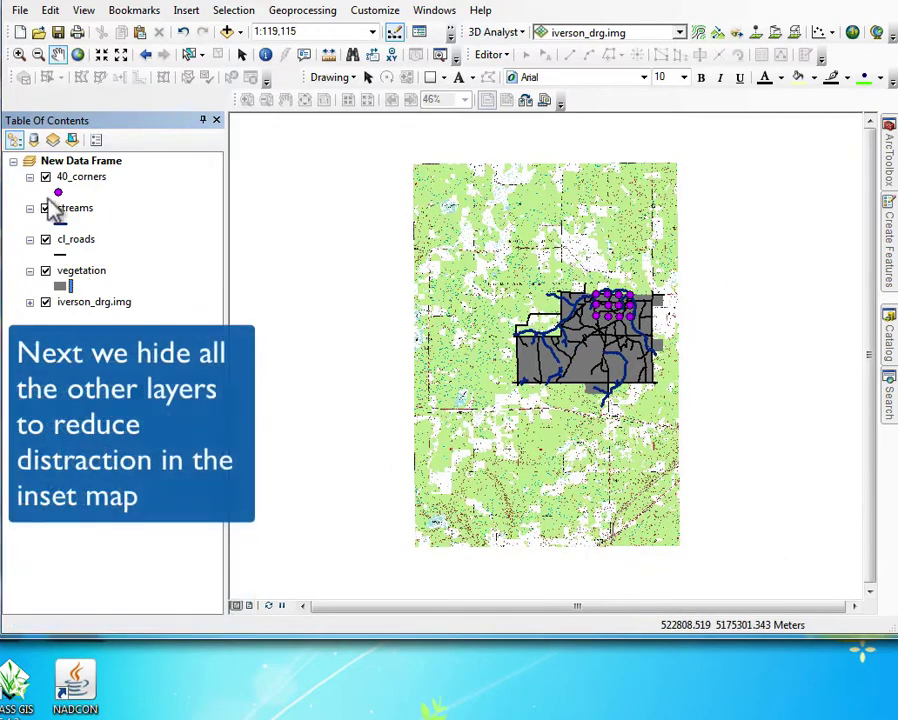
Hide the 40_corners, streams and cl_roads layers.
left_click(45, 177)
left_click(46, 209)
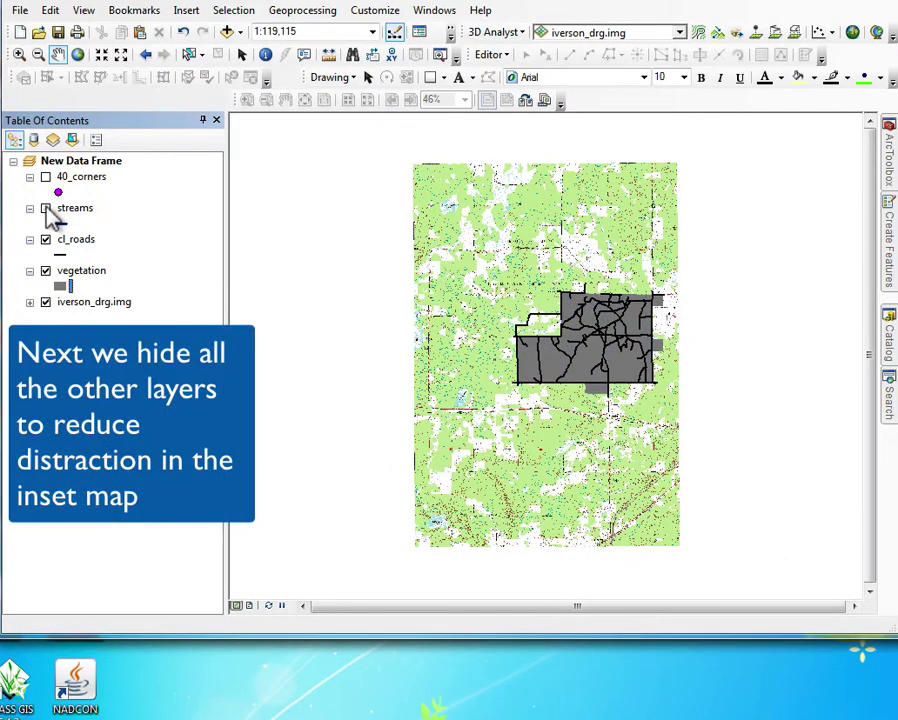
left_click(45, 240)
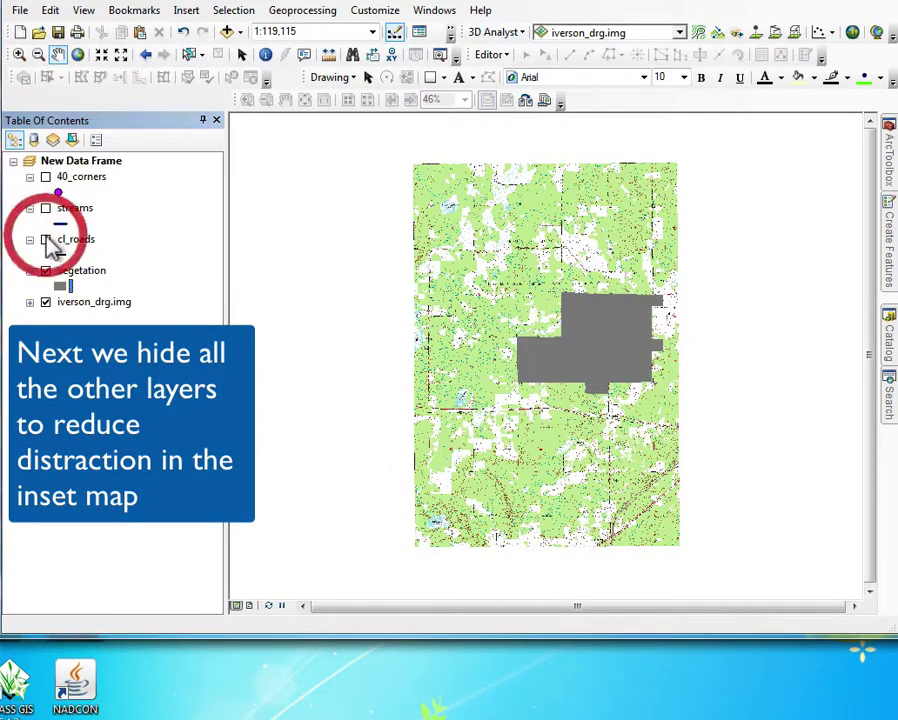
Rename the layers' data frame to 'Inset Map'.
left_click(102, 162)
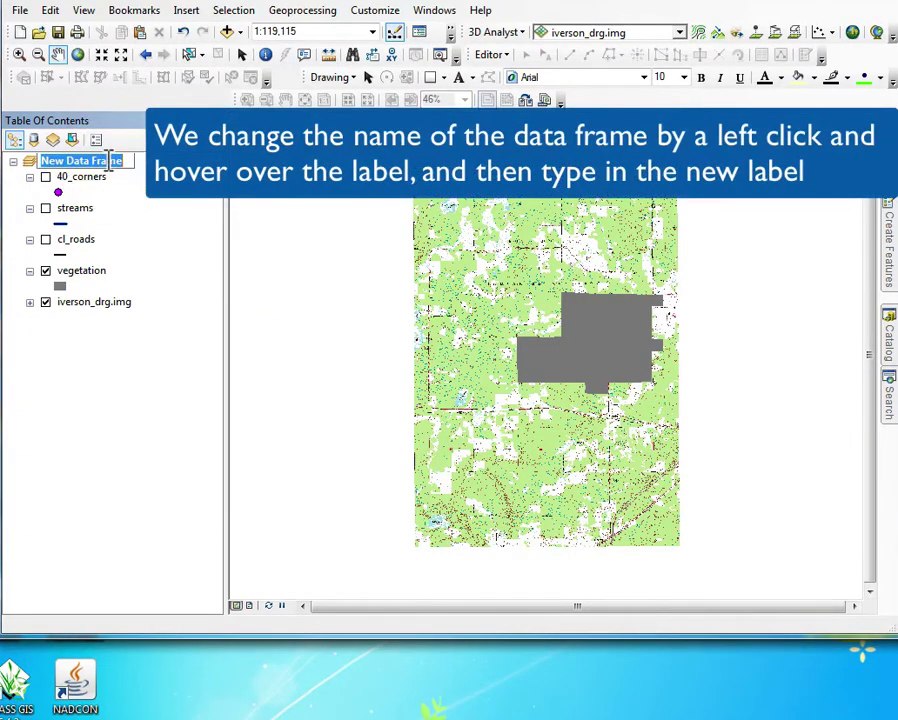
type("Inset Map")
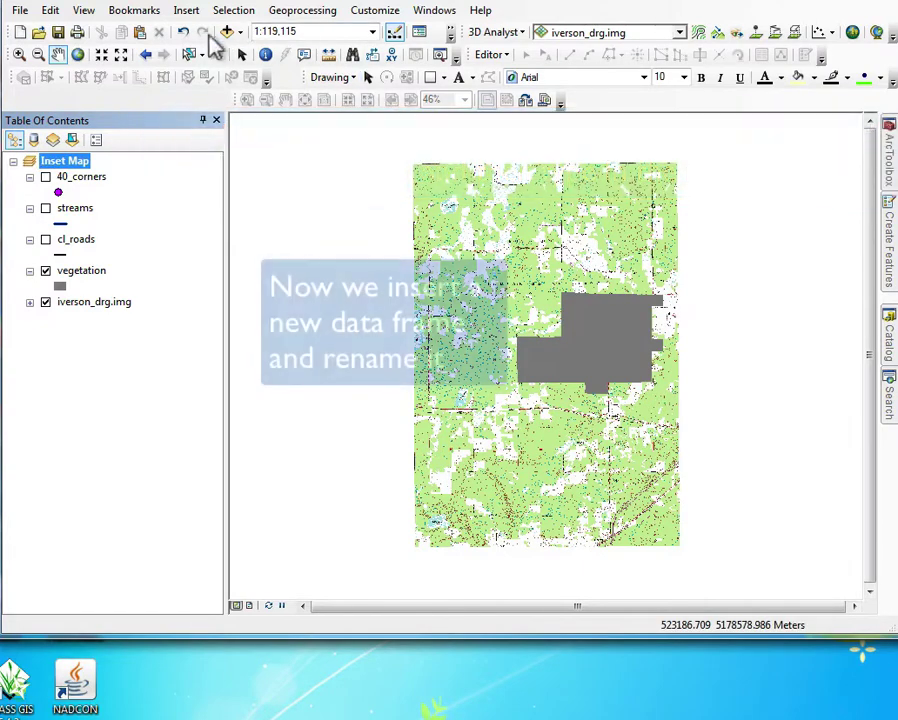
Insert a second data frame named 'Main Map' and add the vegetation layer to it.
left_click(187, 12)
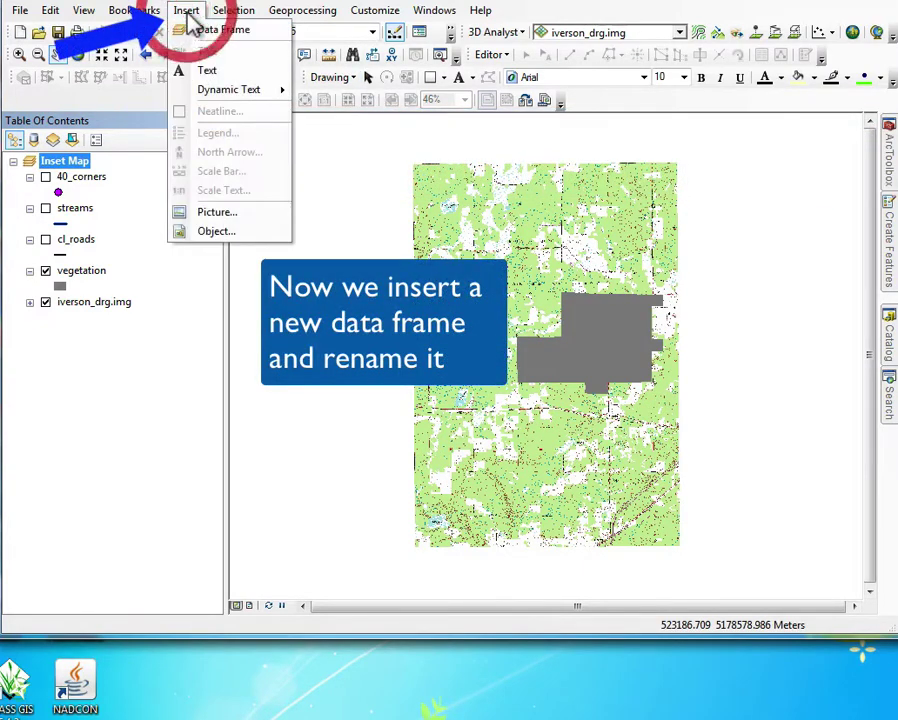
left_click(225, 30)
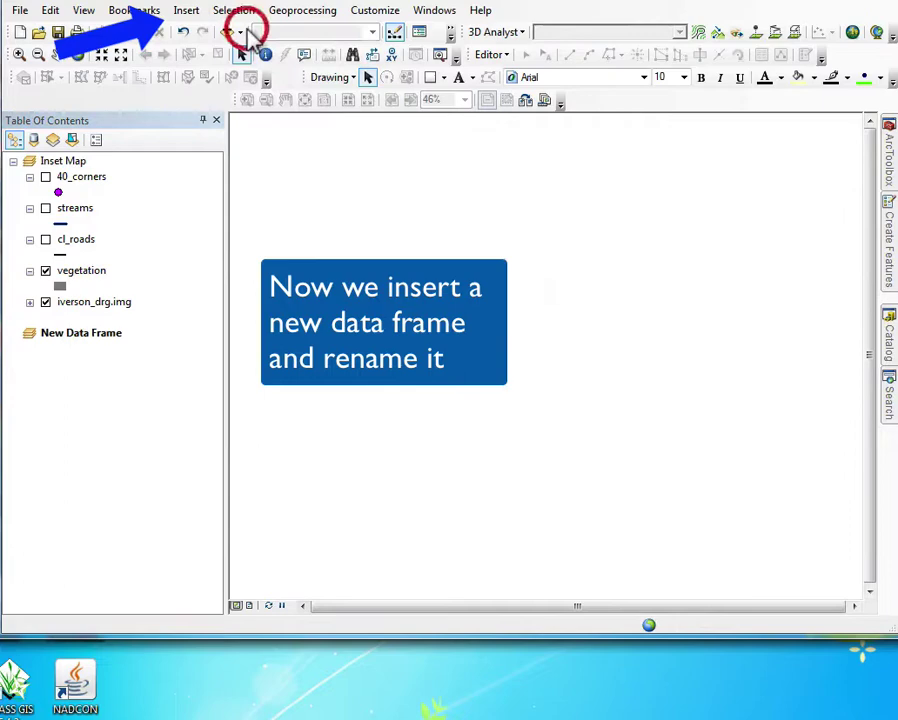
left_click(87, 336)
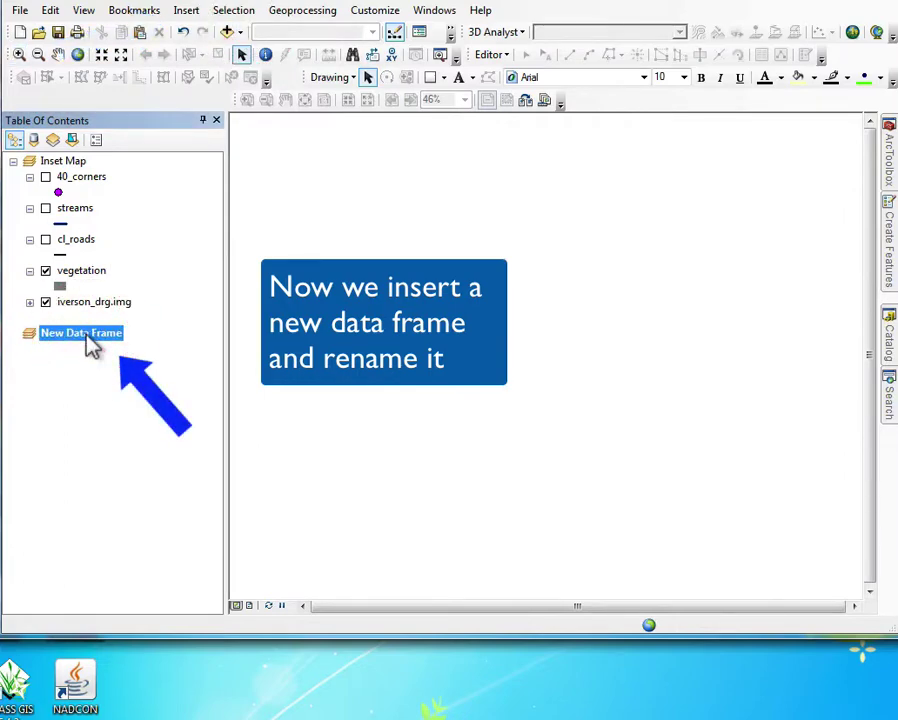
left_click(88, 336)
type("Main Map")
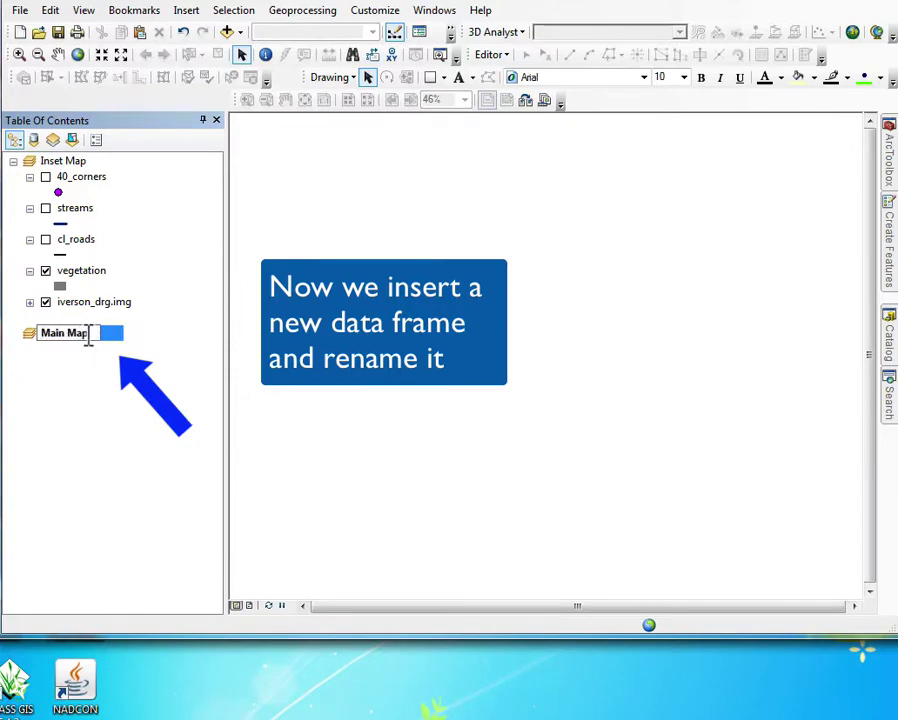
key("Return")
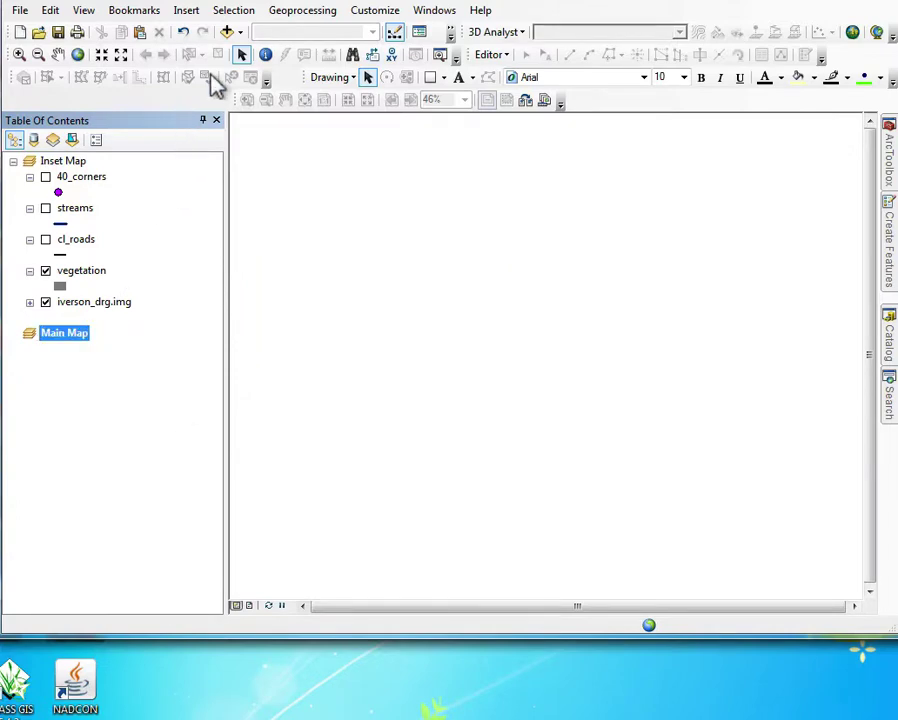
left_click(228, 33)
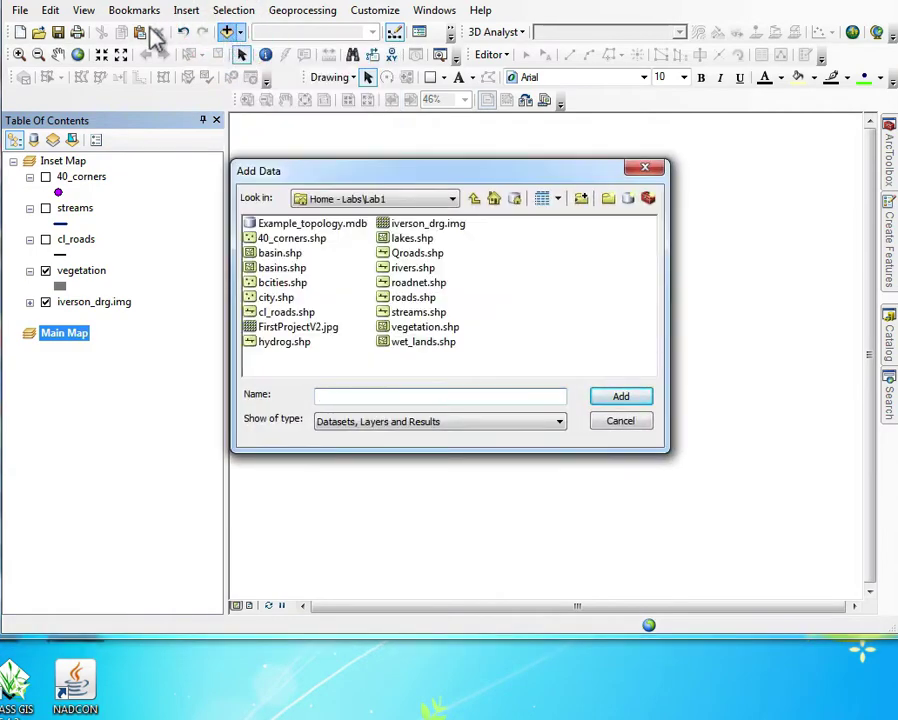
left_click(619, 397)
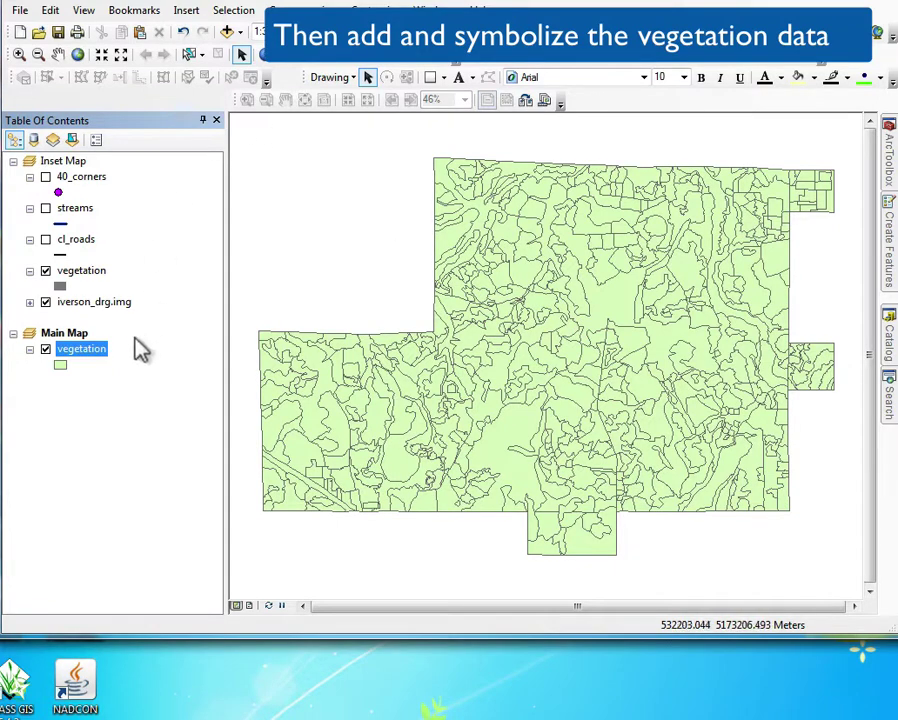
Symbolize the Main Map vegetation layer by unique values of Cover_Type, adding all values.
right_click(90, 348)
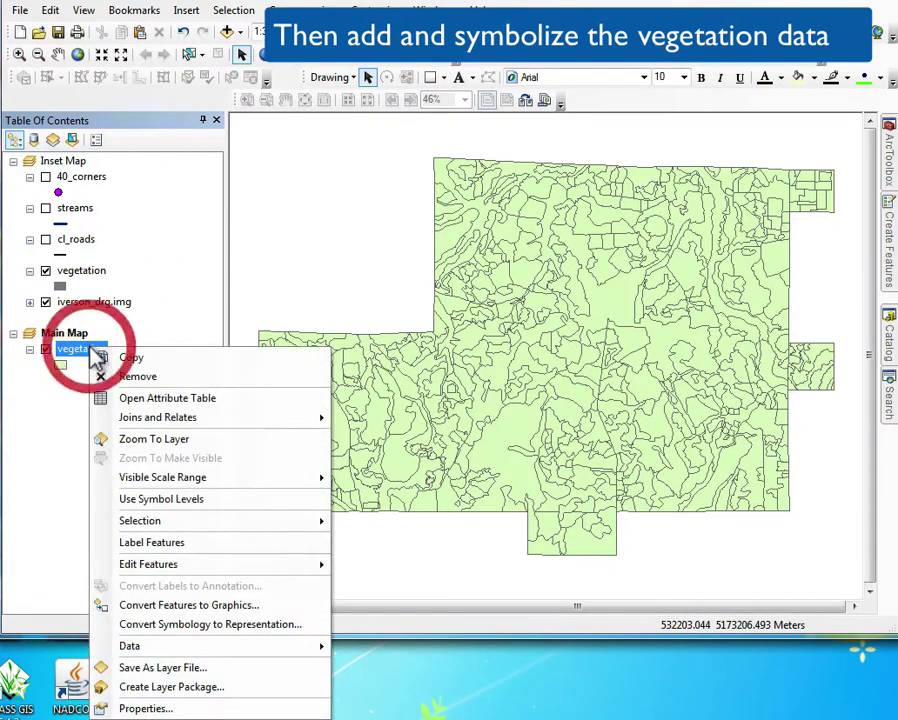
left_click(171, 708)
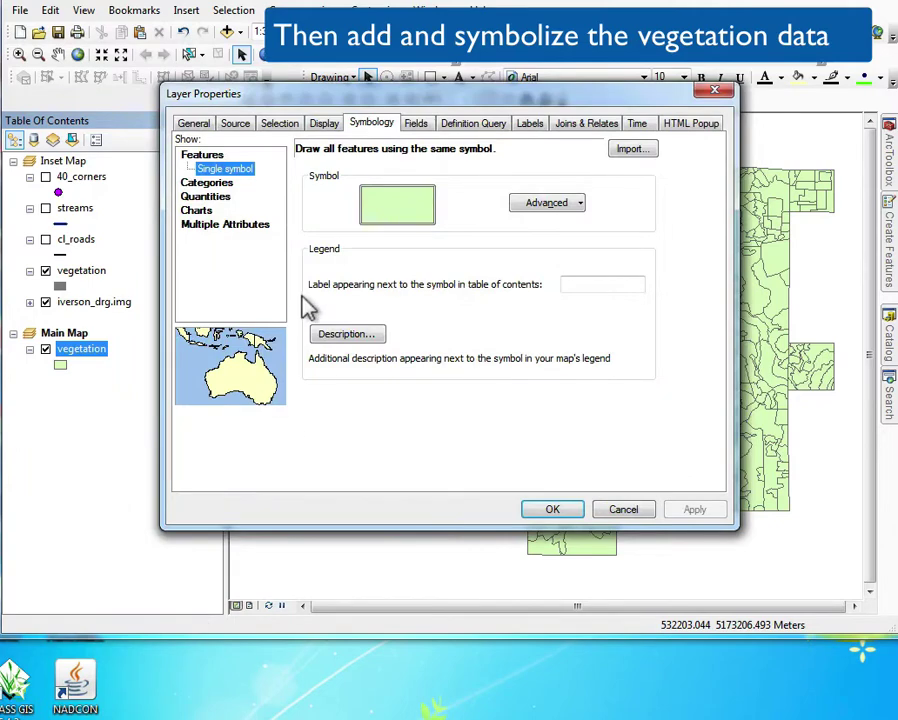
left_click(213, 184)
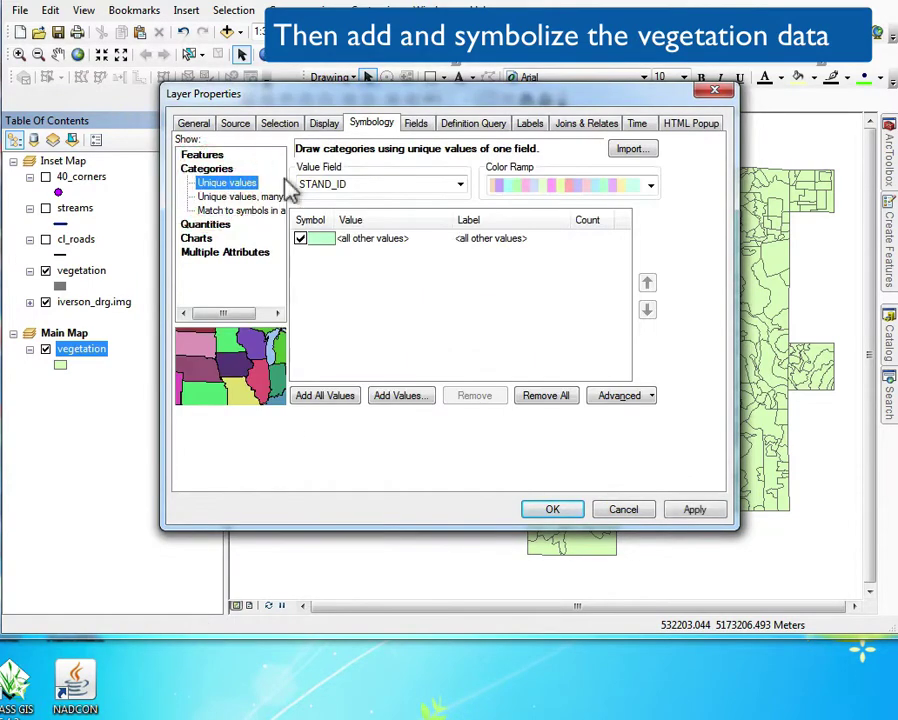
left_click(460, 184)
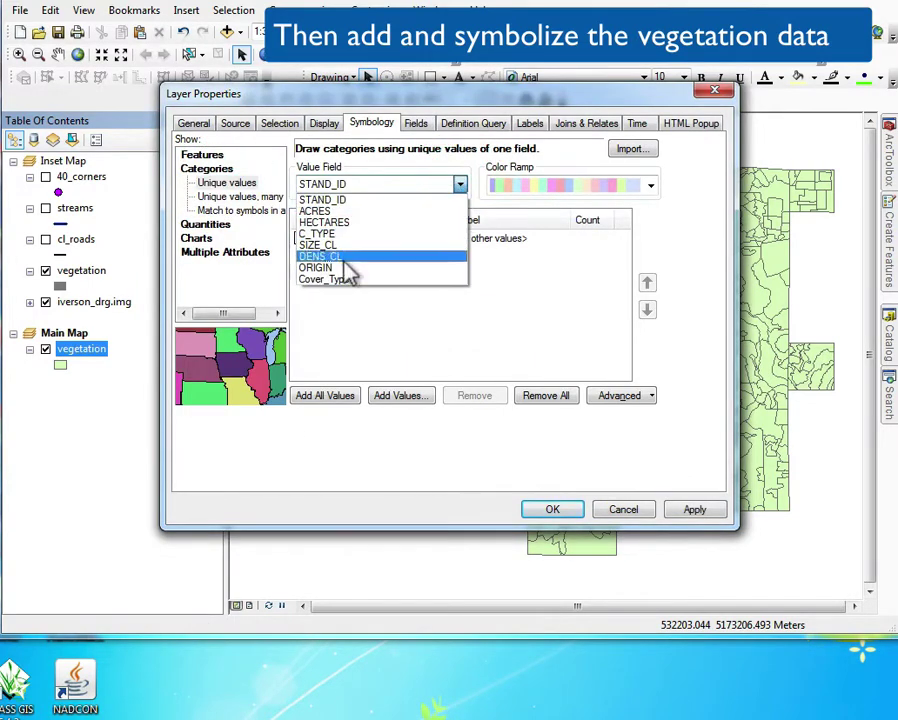
left_click(340, 279)
left_click(334, 396)
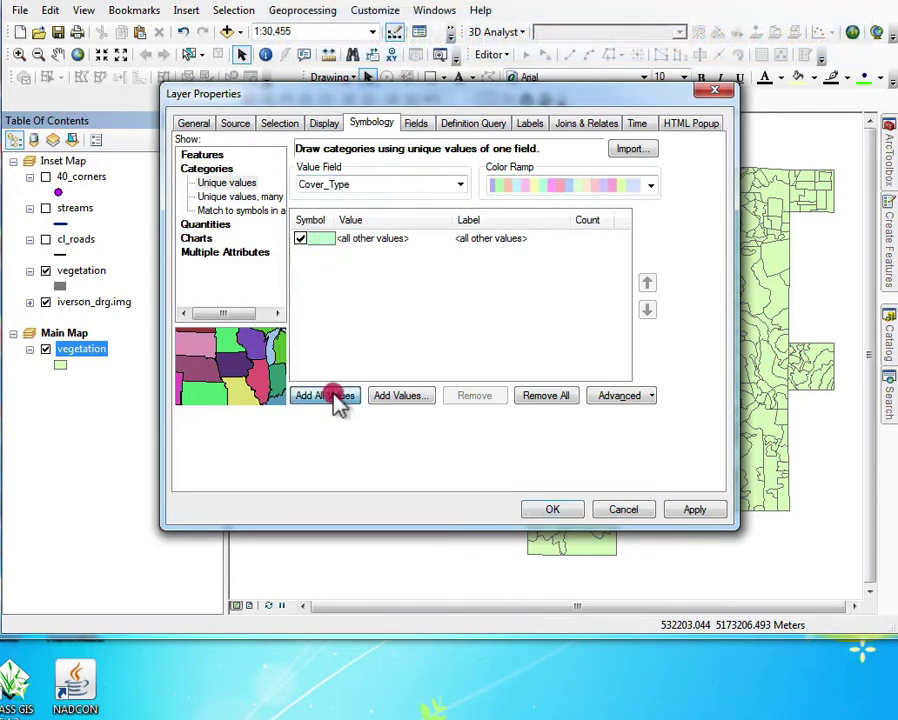
left_click(708, 518)
left_click(552, 511)
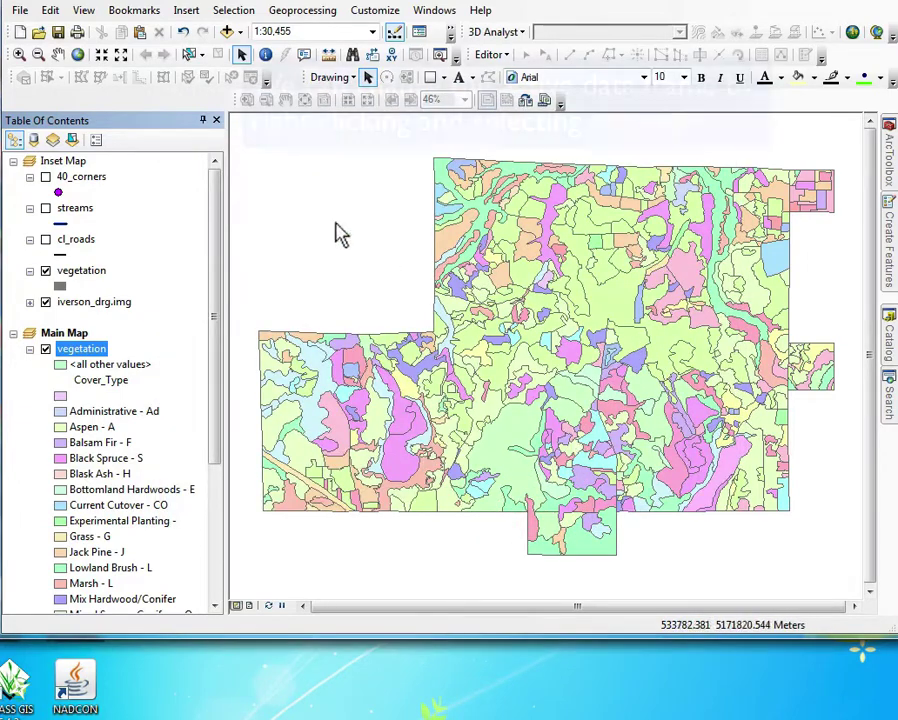
Activate Inset Map, then make Main Map the active data frame, and switch to Layout View.
left_click(70, 166)
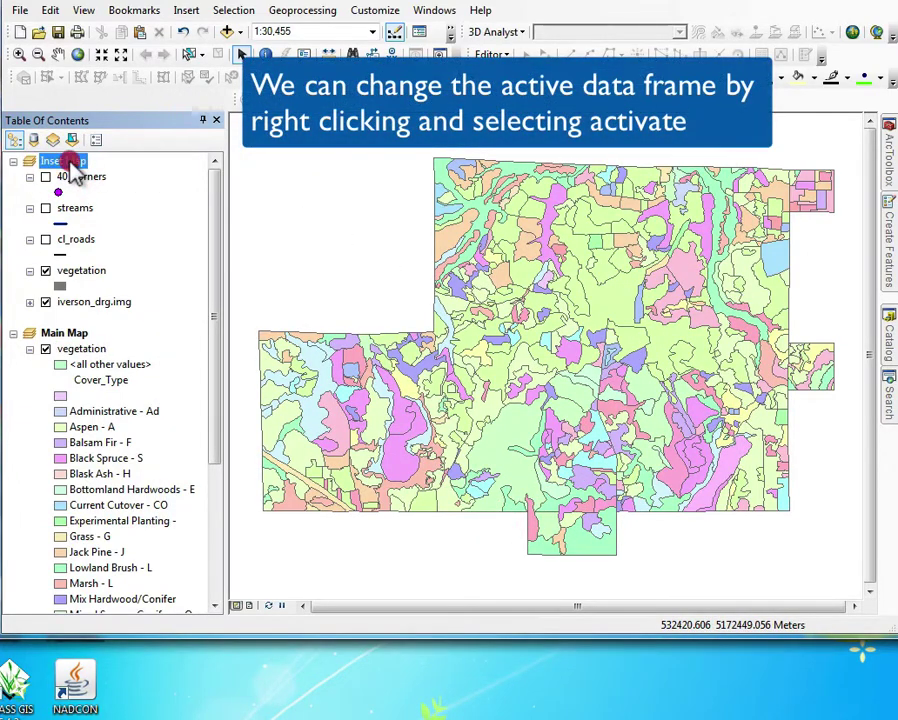
right_click(70, 166)
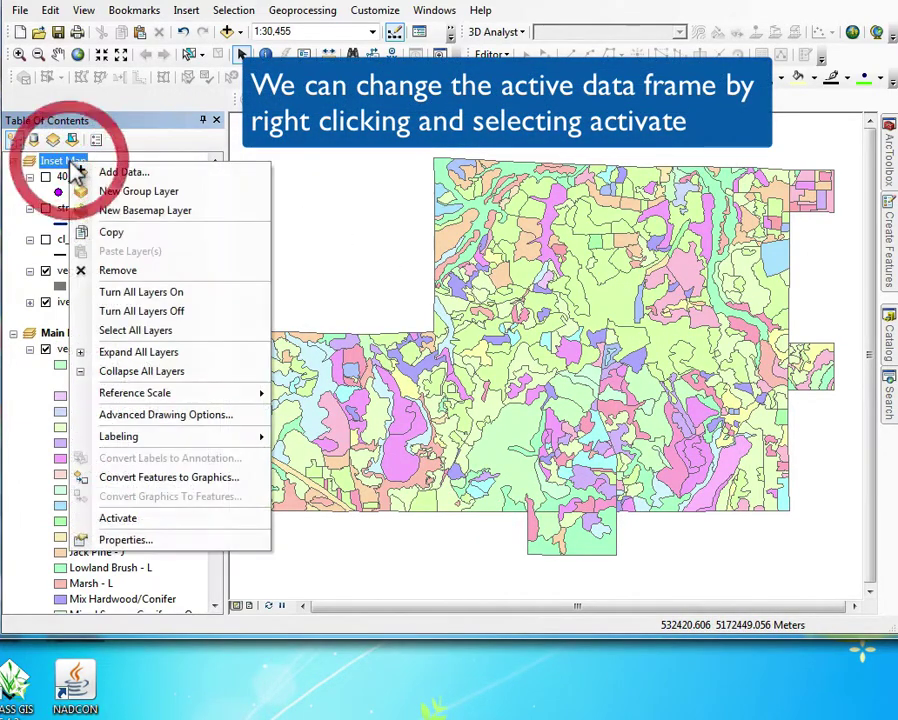
left_click(150, 518)
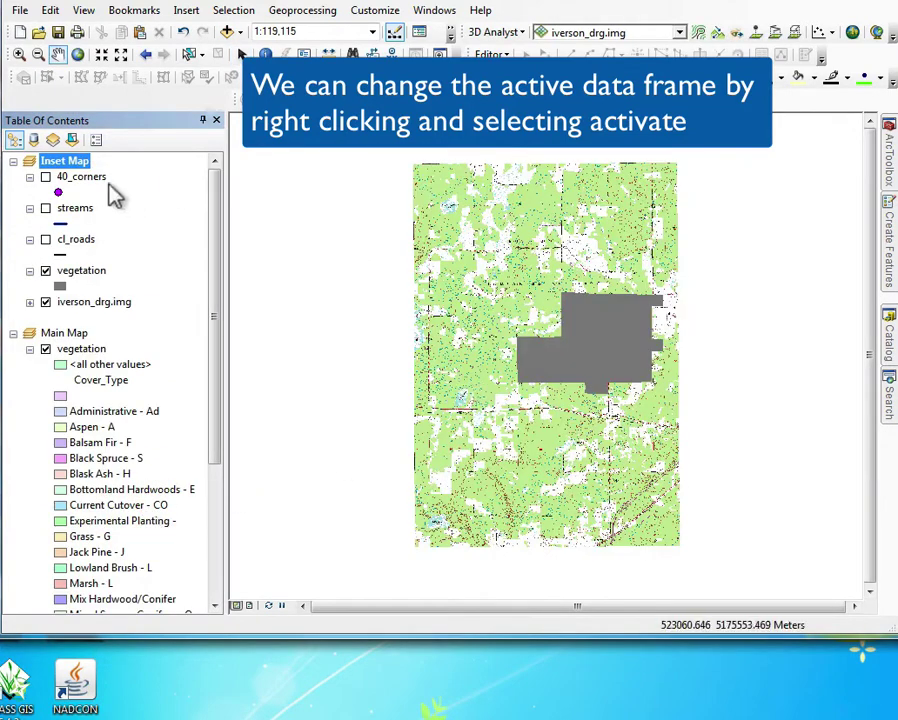
right_click(74, 337)
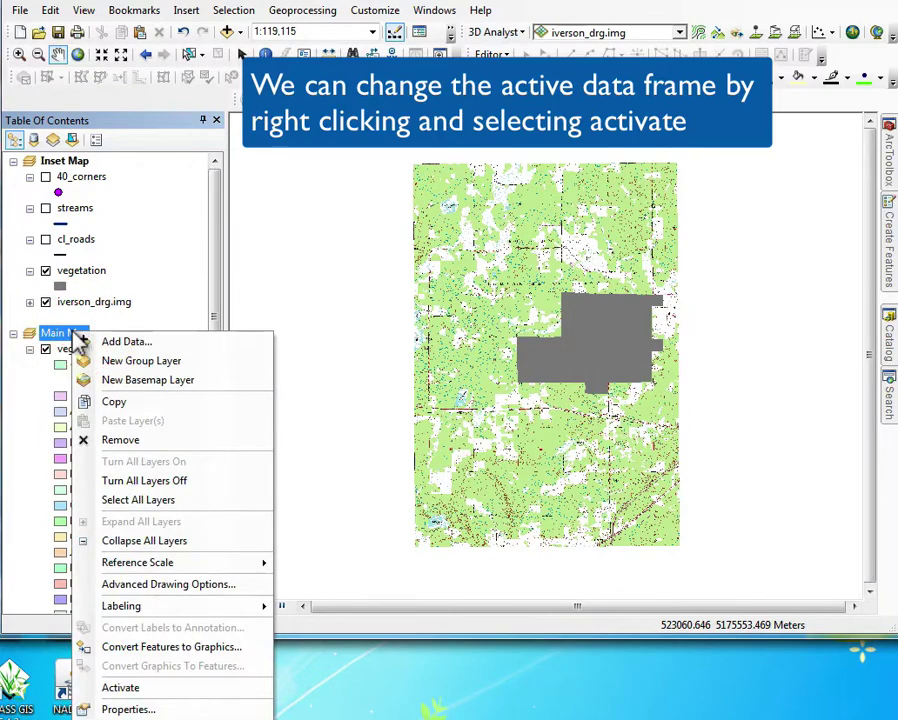
left_click(168, 687)
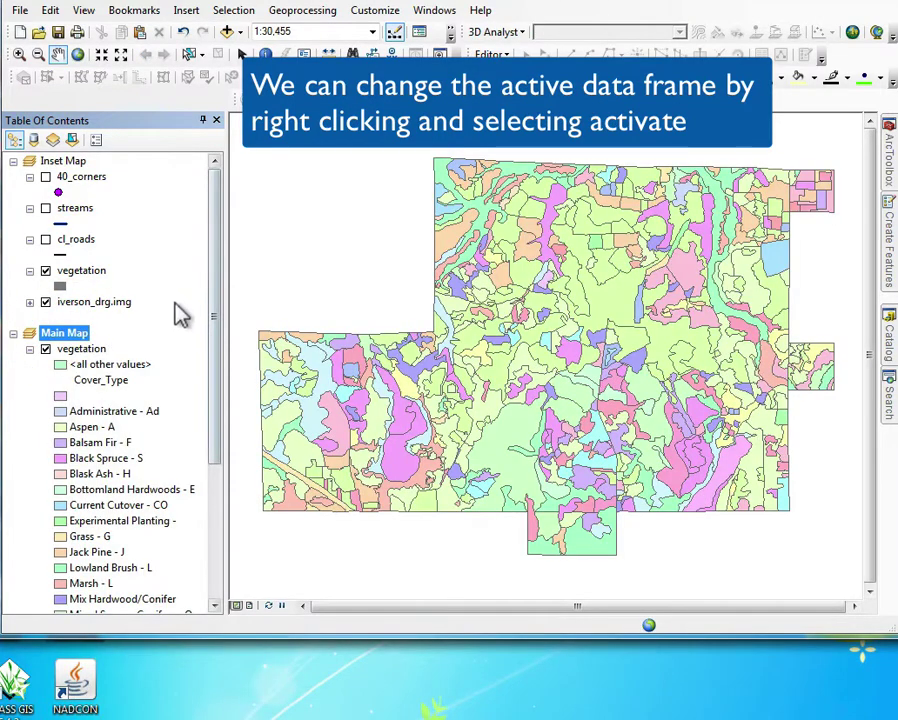
left_click(166, 258)
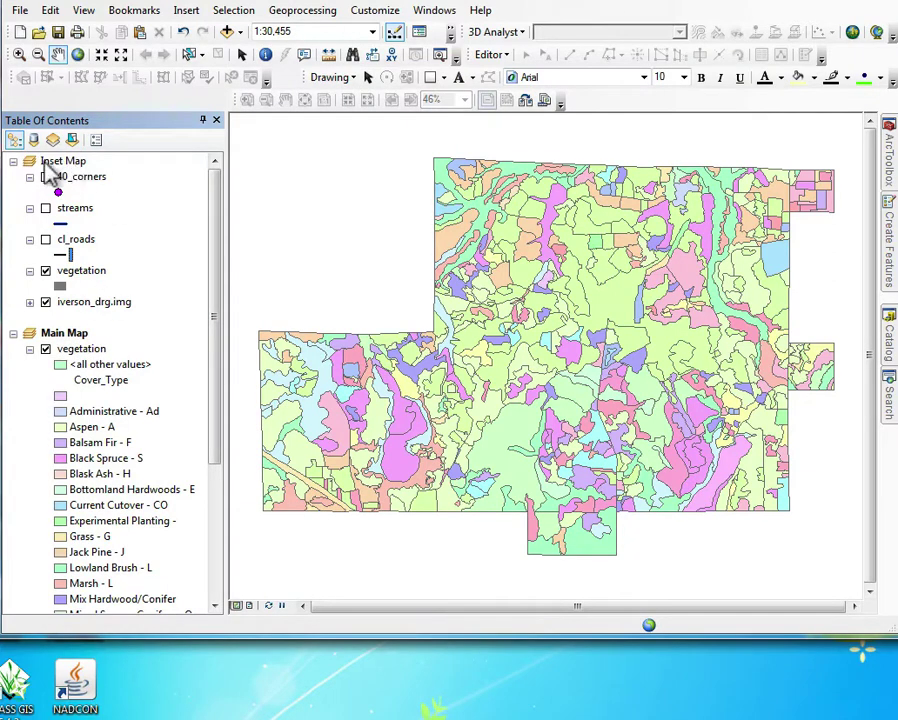
left_click(250, 606)
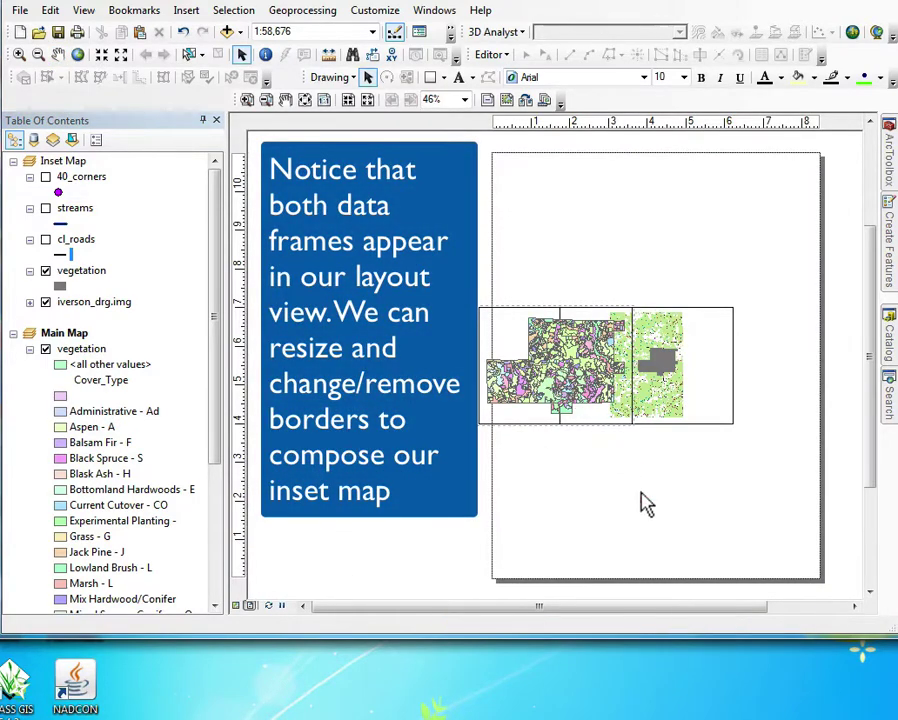
Move the inset map frame to the page's top-left corner and narrow its width.
left_click(567, 365)
left_click_drag(567, 365, 680, 488)
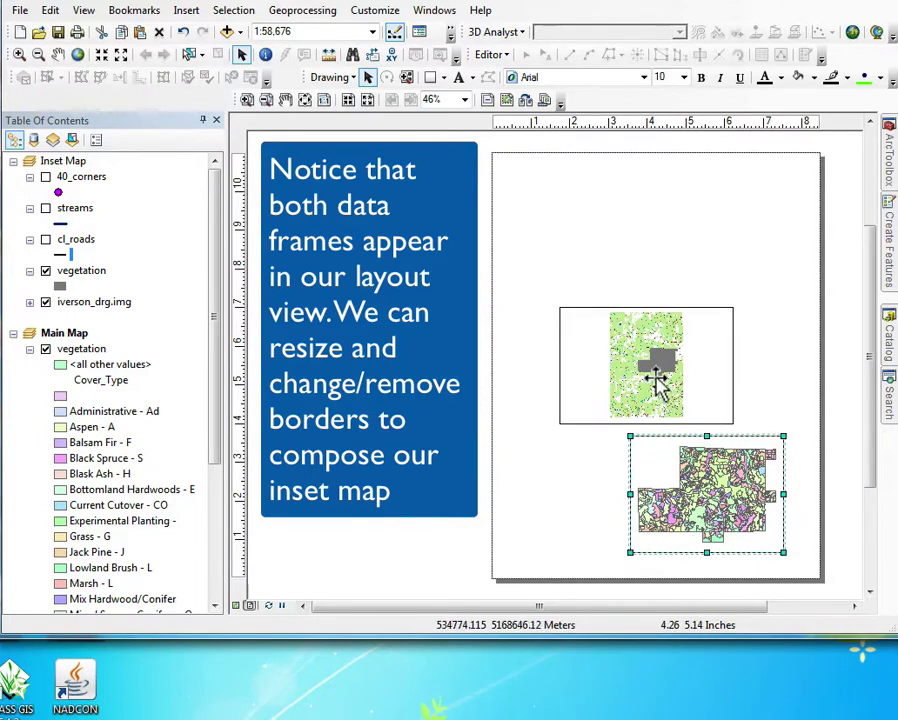
left_click(655, 378)
left_click_drag(652, 372, 604, 250)
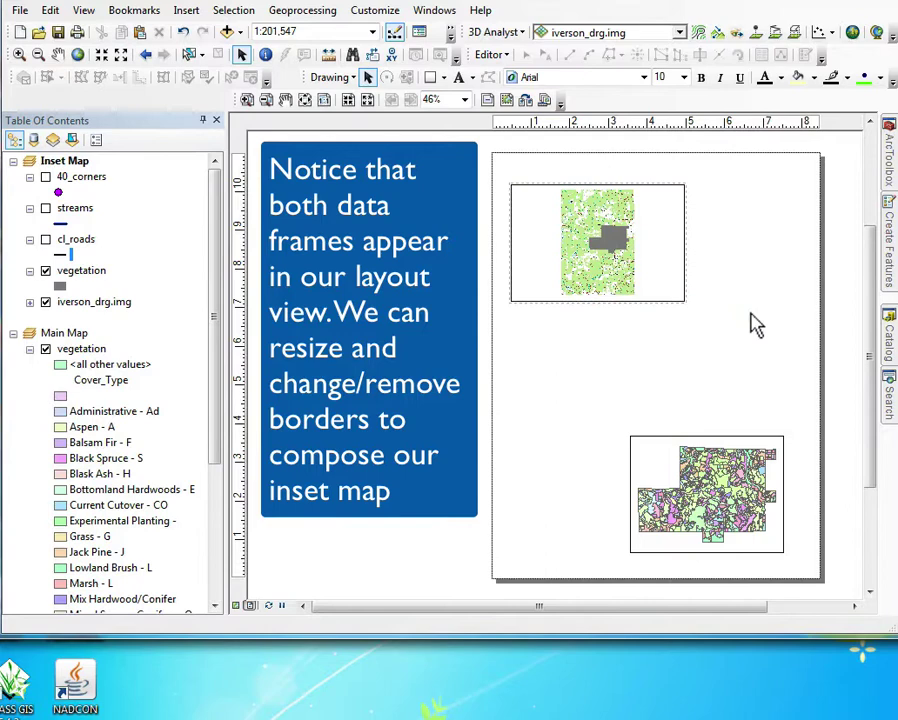
left_click(610, 246)
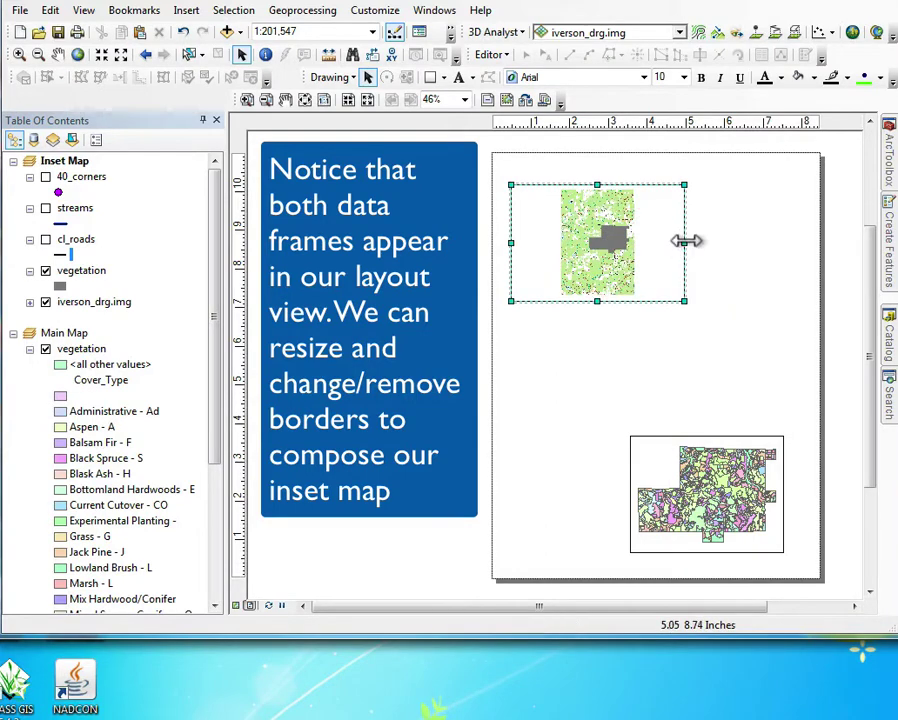
left_click_drag(684, 240, 603, 242)
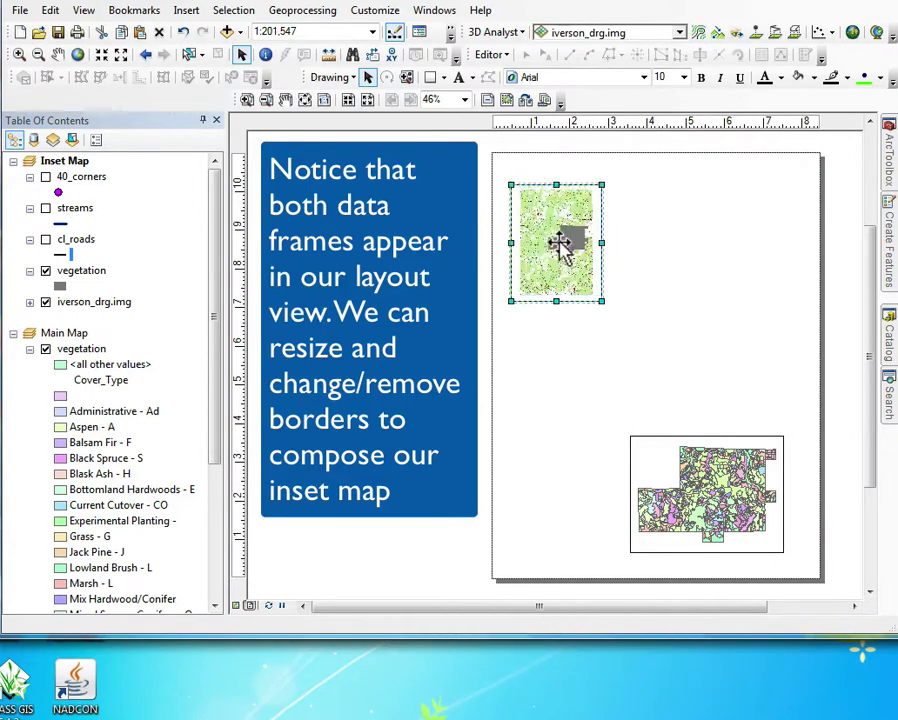
Move the main vegetation map frame beneath the inset and enlarge it across the page.
left_click(681, 387)
left_click(700, 468)
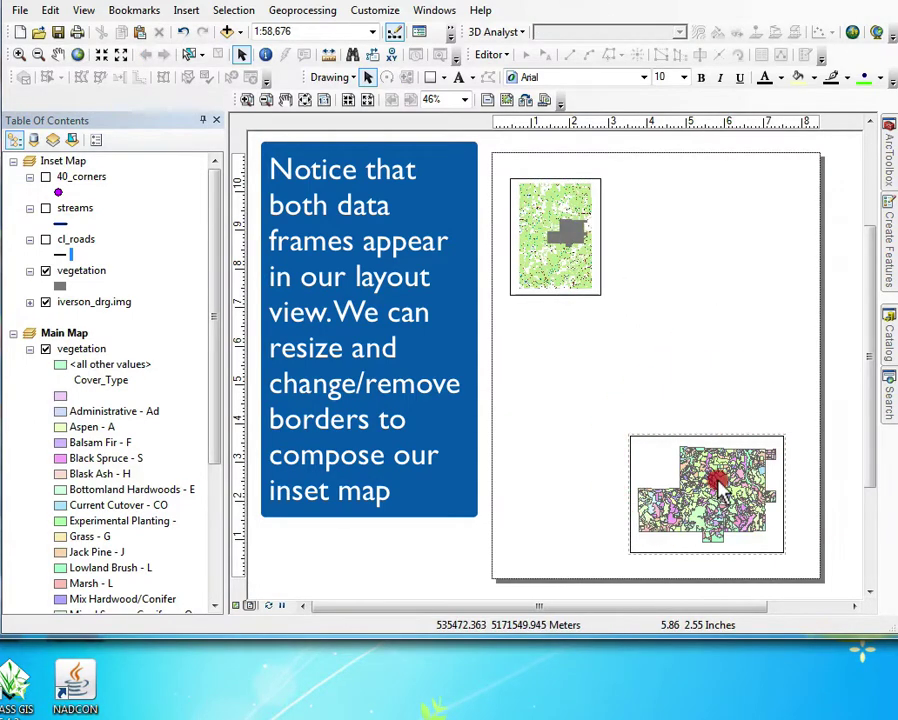
left_click(700, 474)
left_click_drag(710, 486, 622, 307)
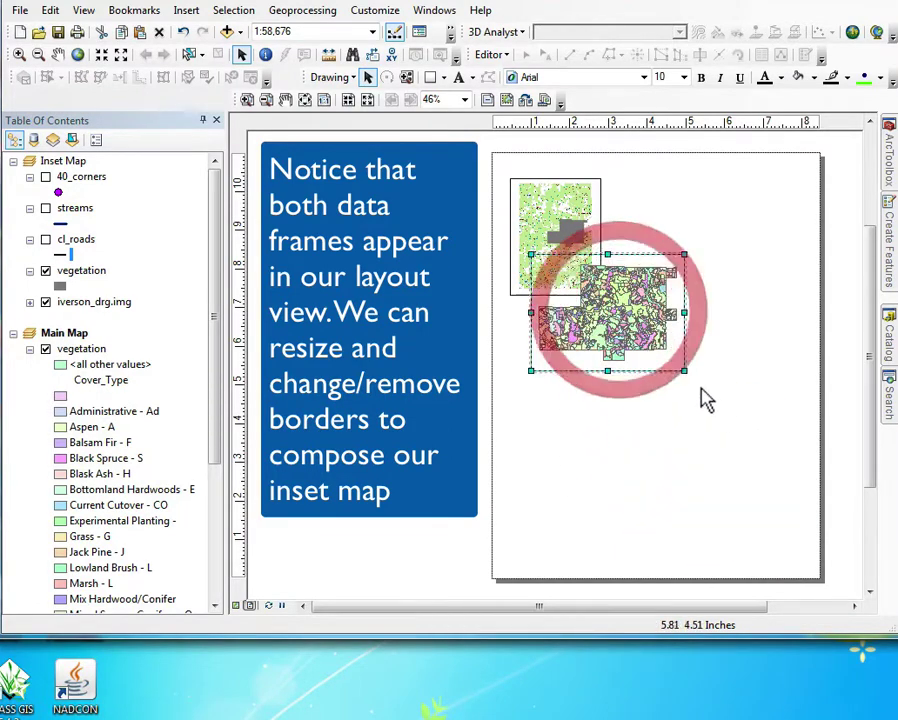
left_click_drag(686, 372, 806, 513)
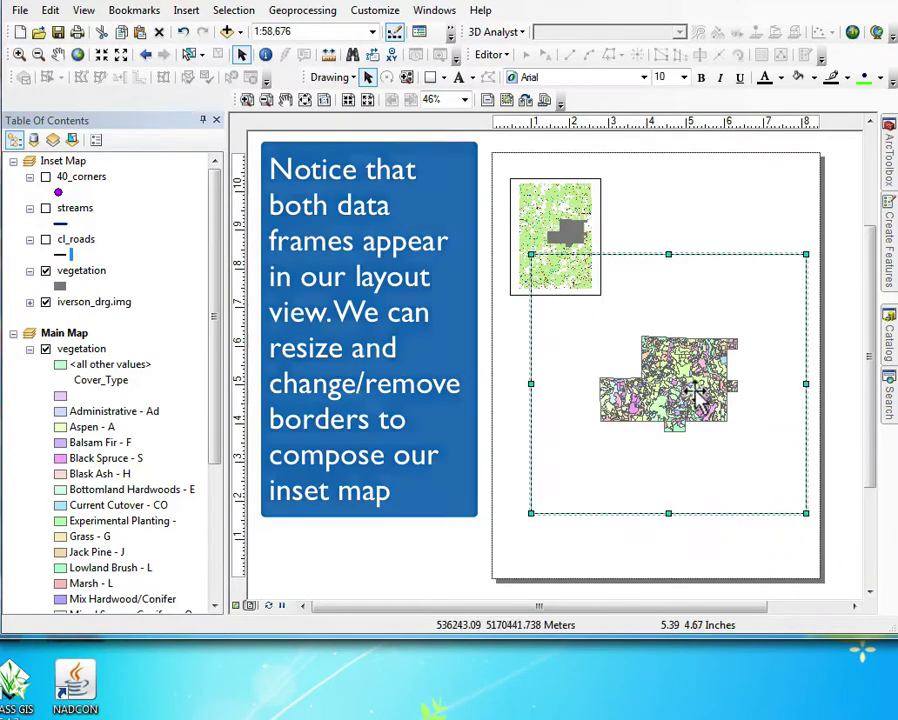
Set the Main Map frame's border to <None> in its Data Frame Properties Frame tab.
right_click(680, 330)
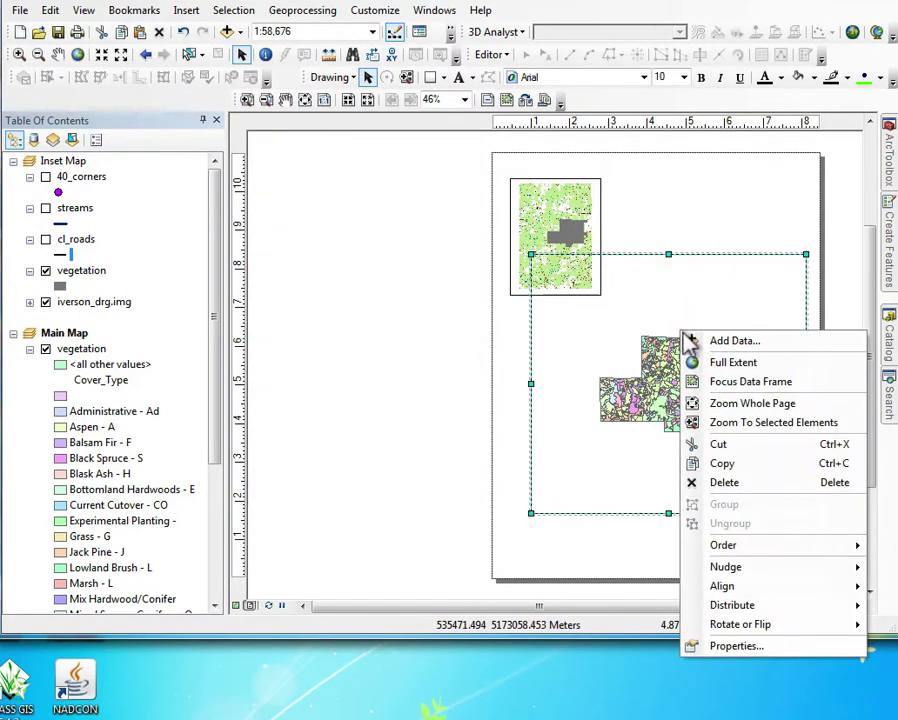
left_click(787, 652)
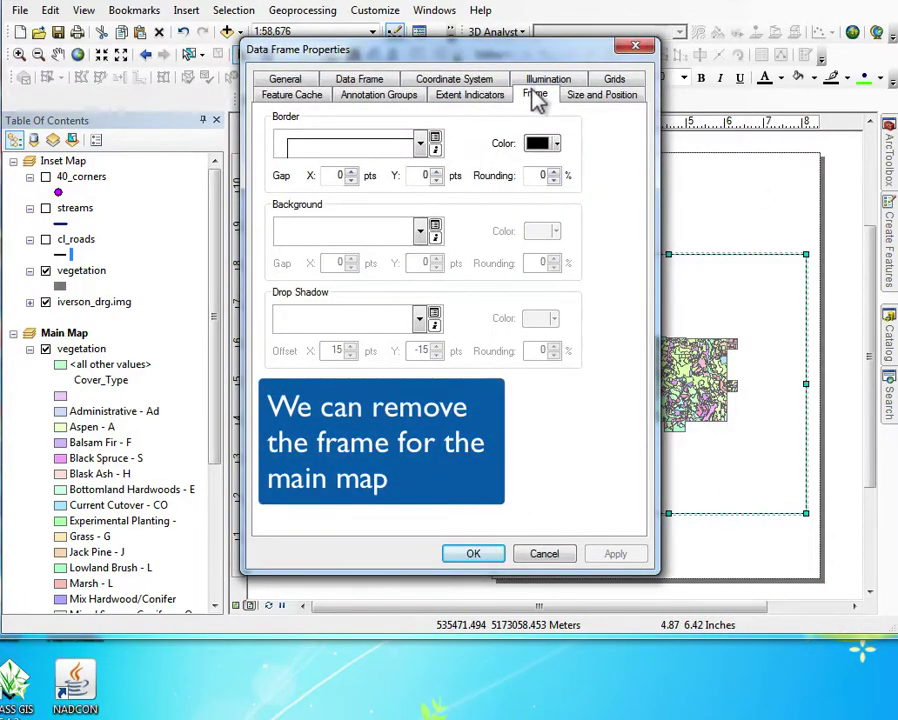
left_click(421, 146)
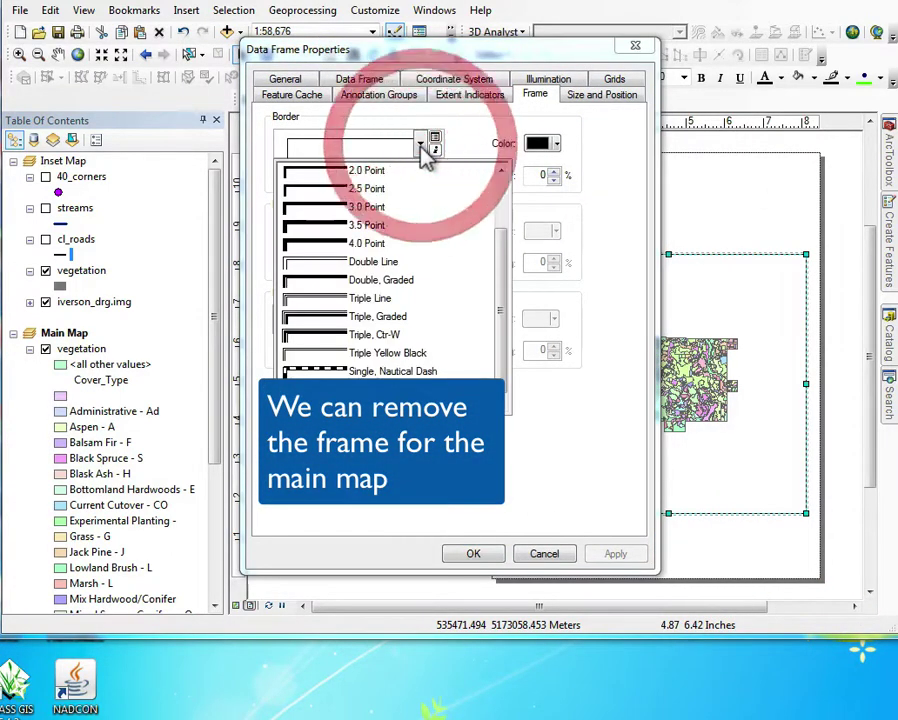
left_click(497, 186)
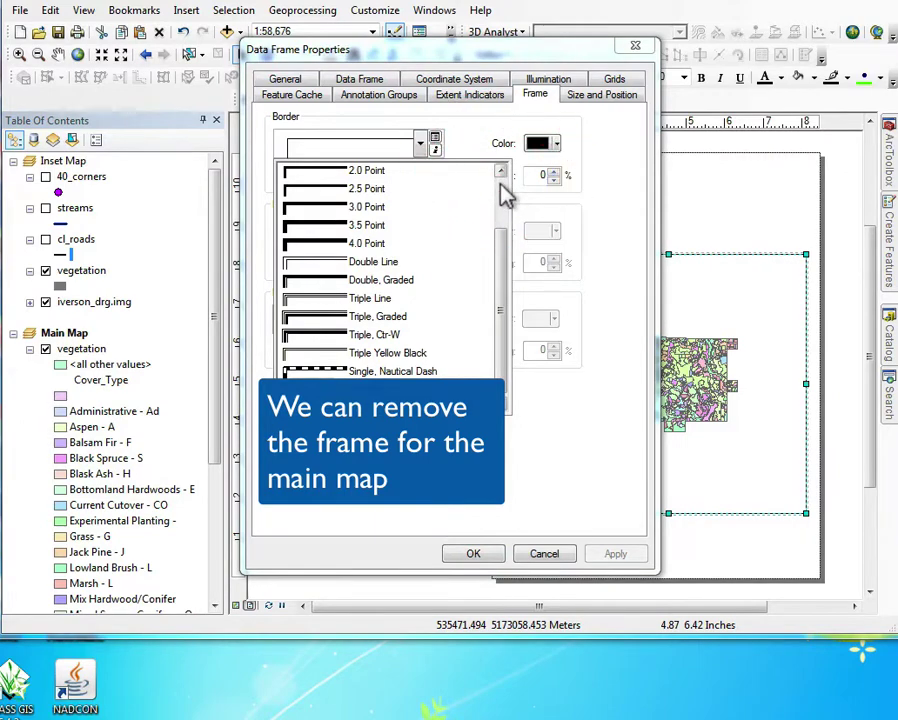
left_click(497, 186)
left_click(370, 176)
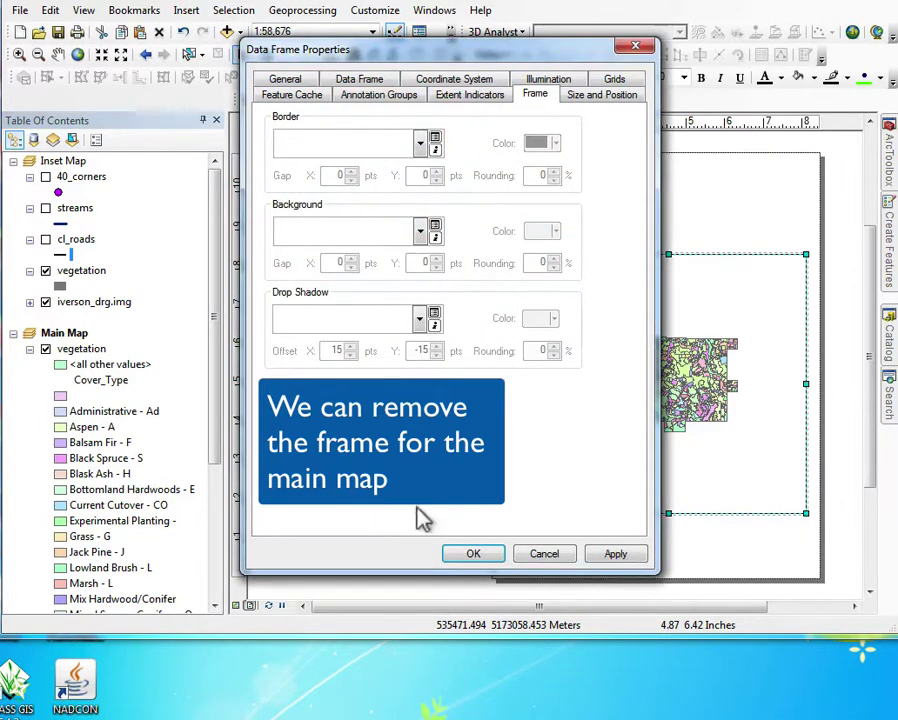
left_click(466, 554)
left_click(584, 573)
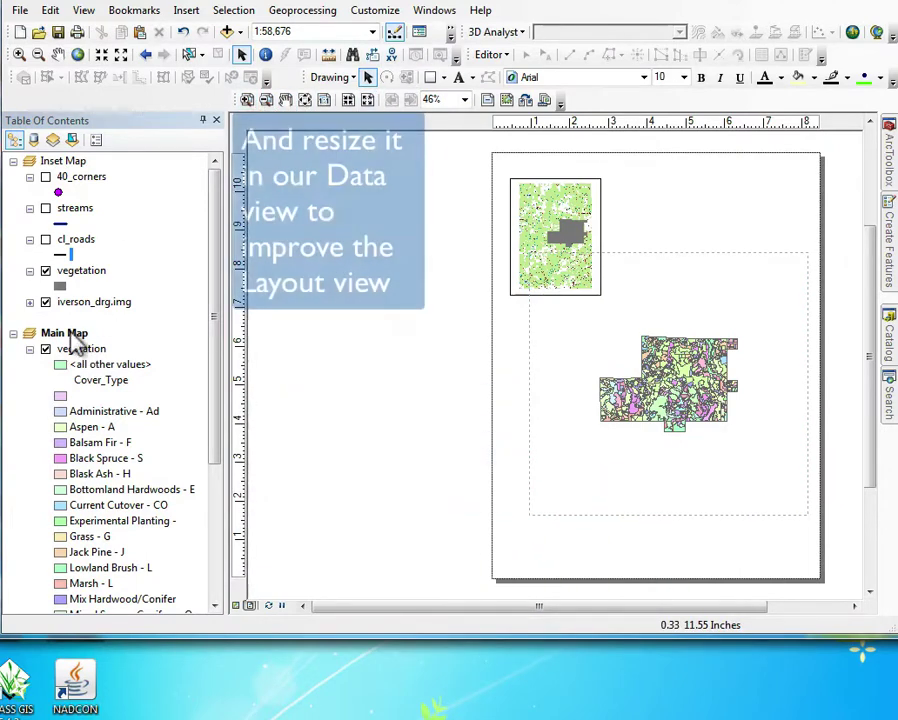
Zoom into the vegetation in Data View to about 1:33,084, then return to the layout.
left_click(237, 606)
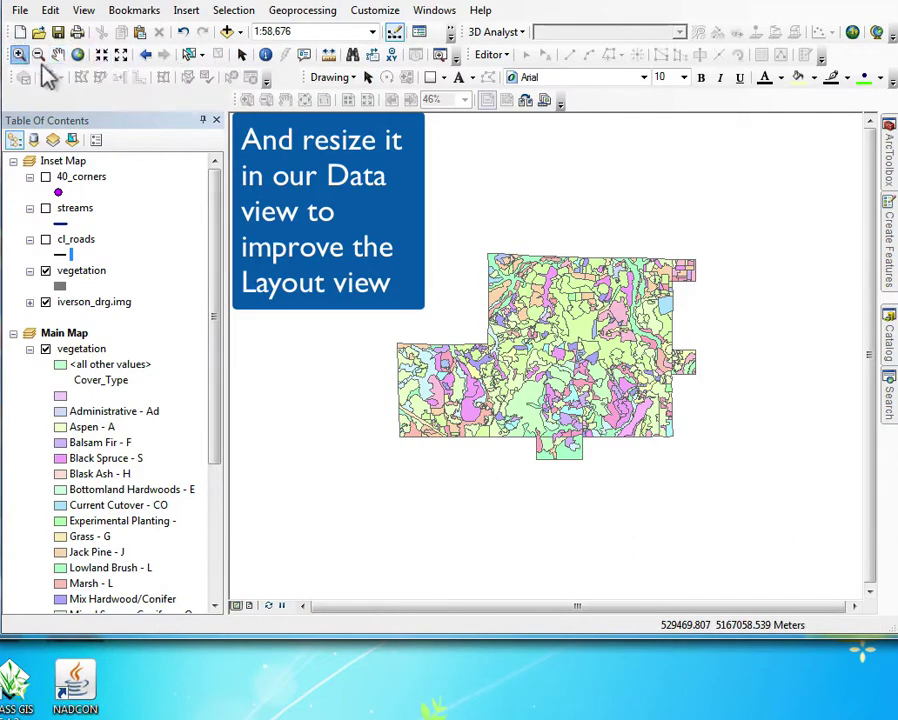
left_click_drag(380, 236, 714, 494)
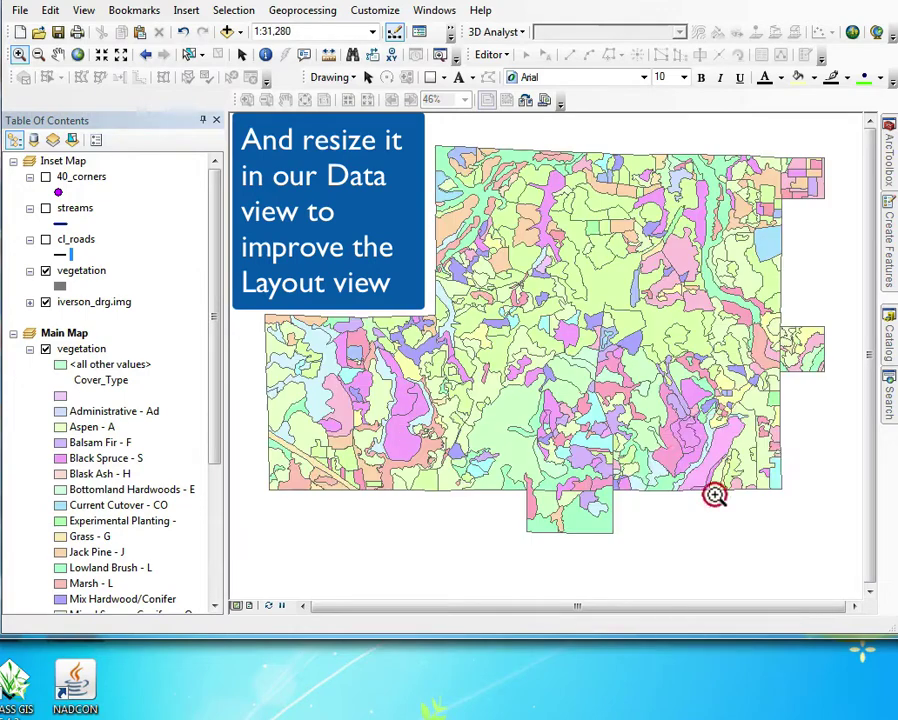
left_click(251, 606)
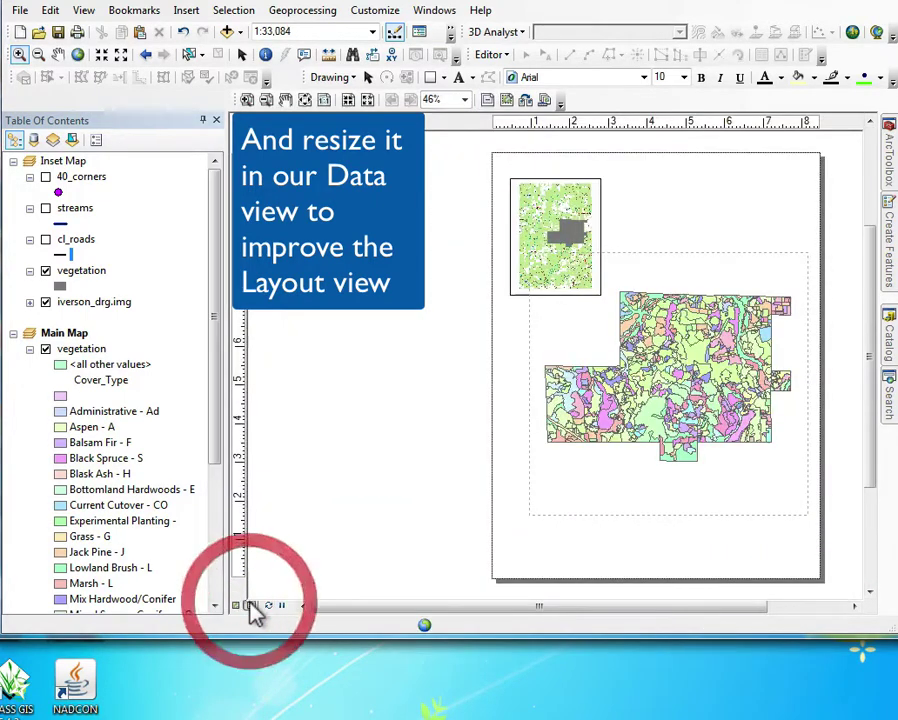
Shift the main map frame slightly lower on the layout page.
left_click(698, 424)
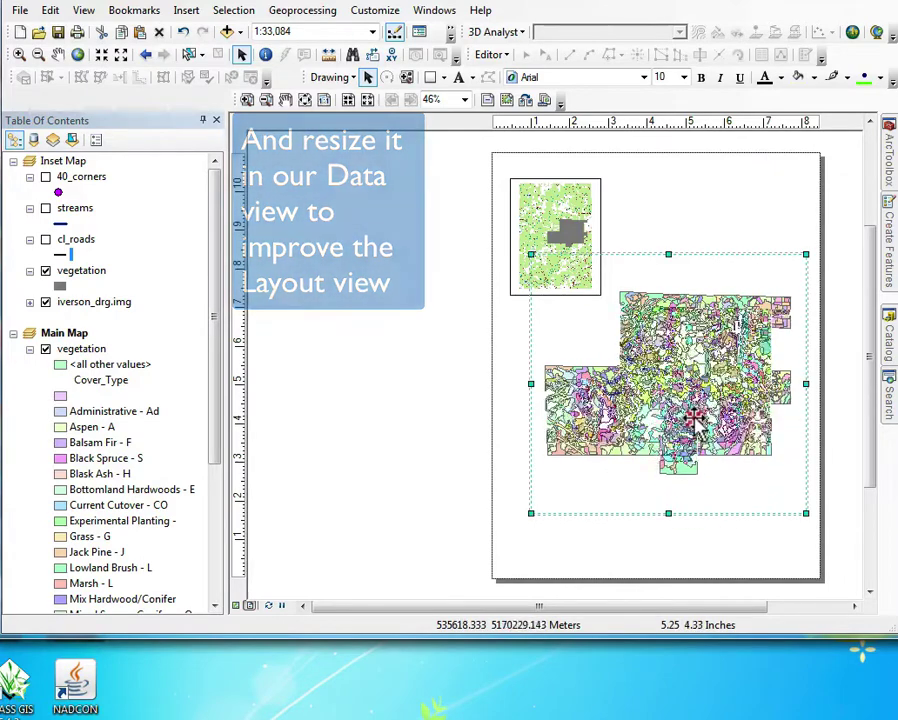
left_click_drag(697, 421, 697, 451)
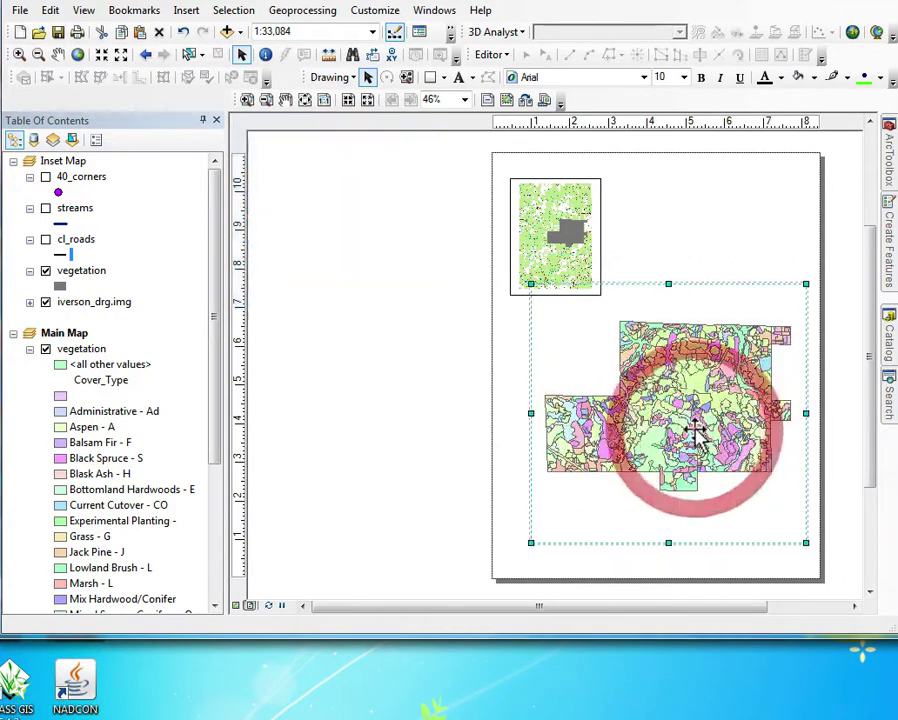
left_click(746, 223)
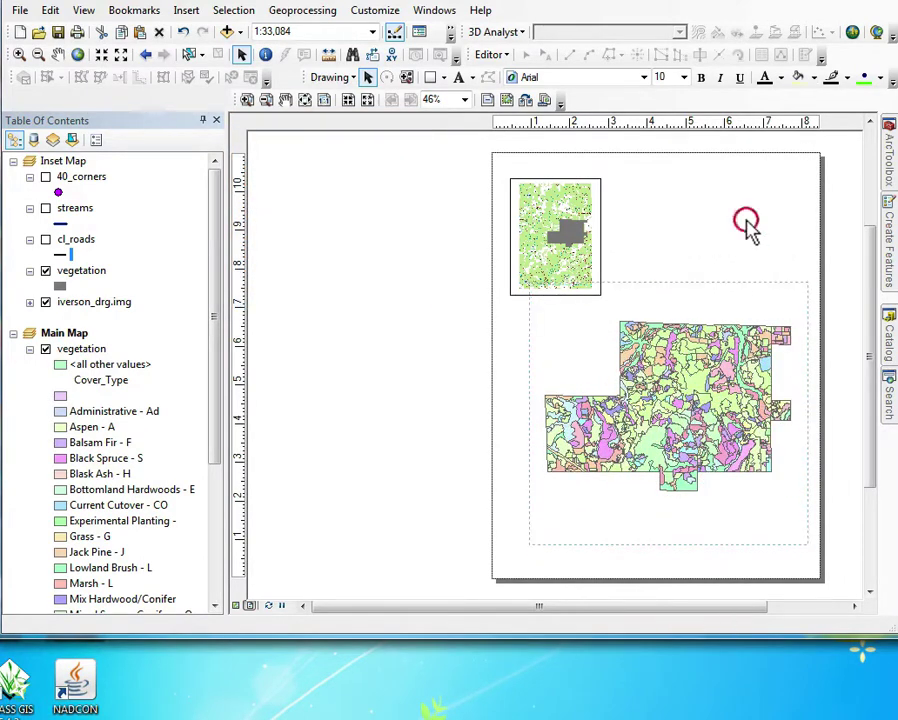
Draw a curved connector from the inset's gray area to the main map's top-right corner.
left_click(354, 78)
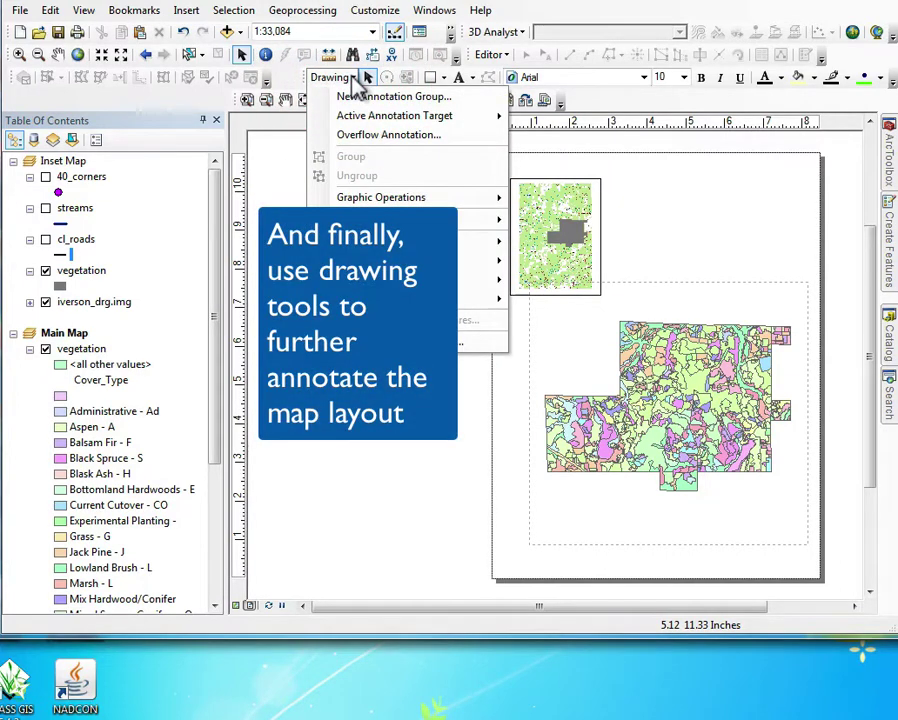
left_click(353, 78)
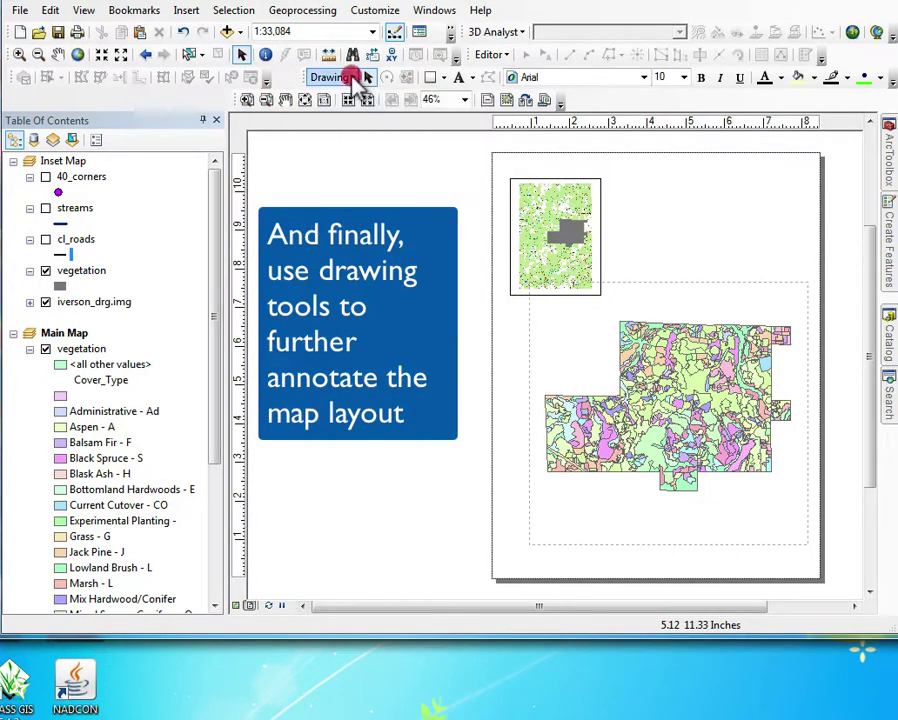
left_click(443, 78)
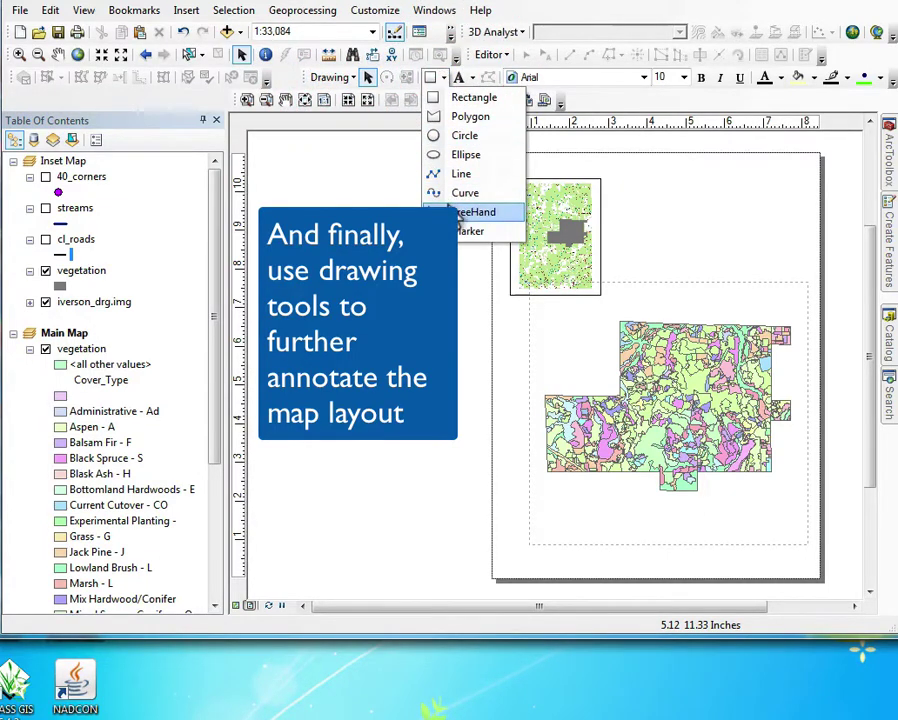
left_click(459, 194)
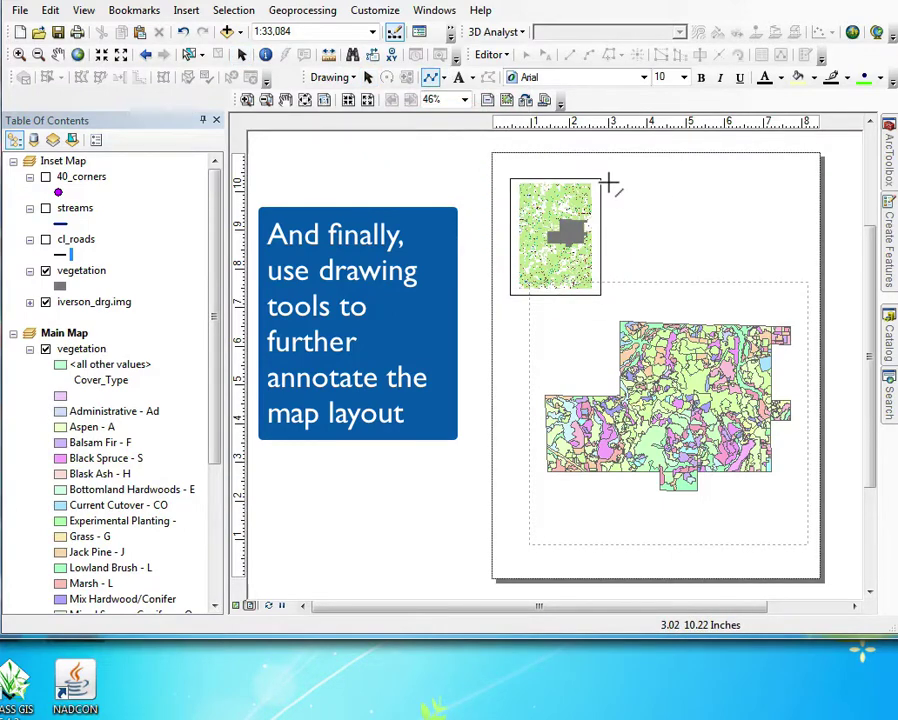
left_click(593, 223)
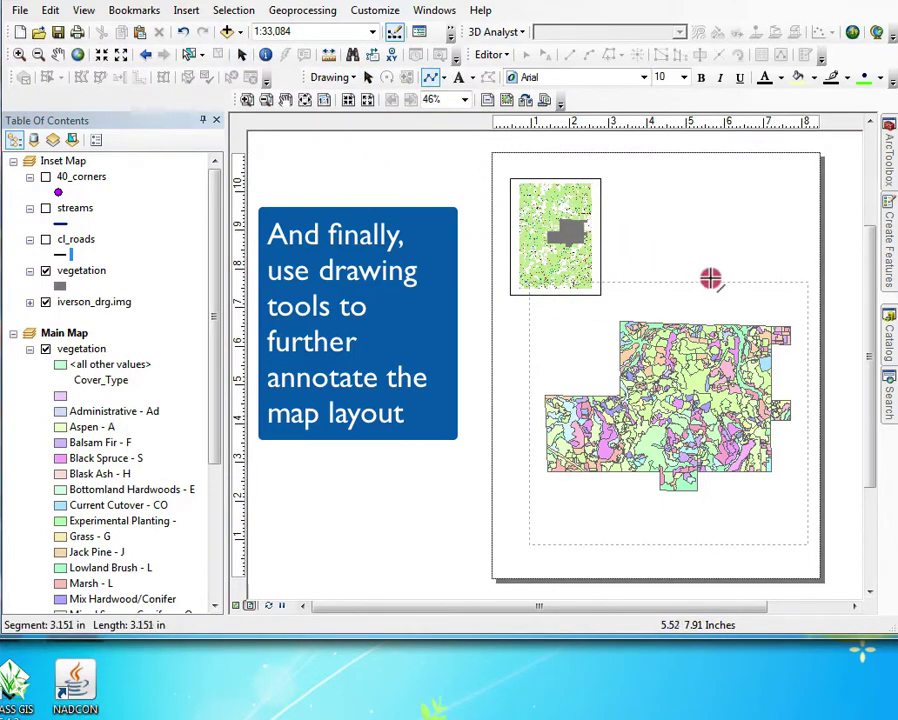
left_click(789, 319)
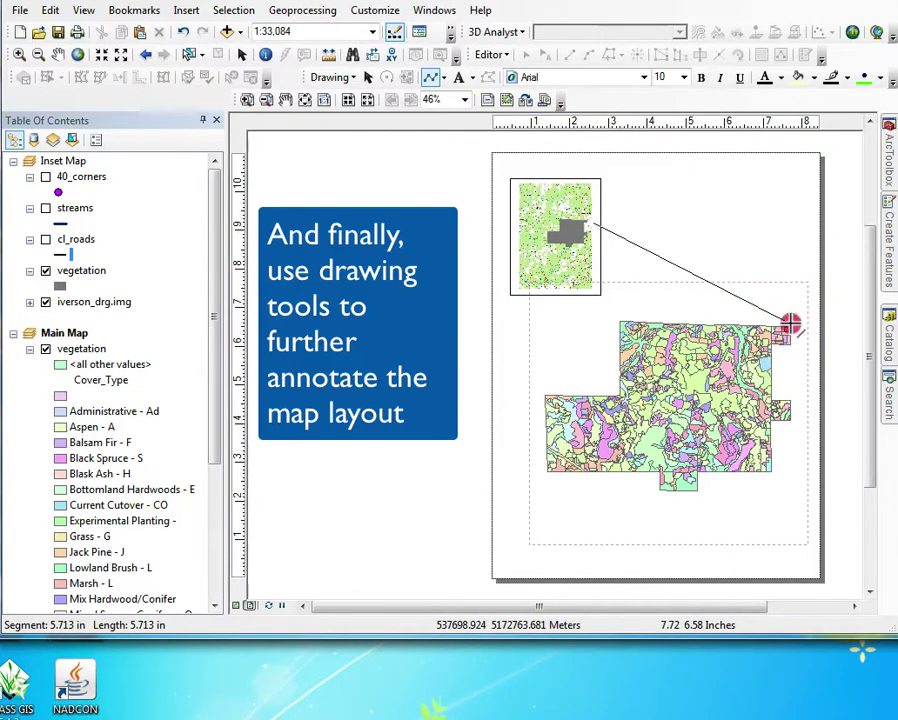
double_click(797, 316)
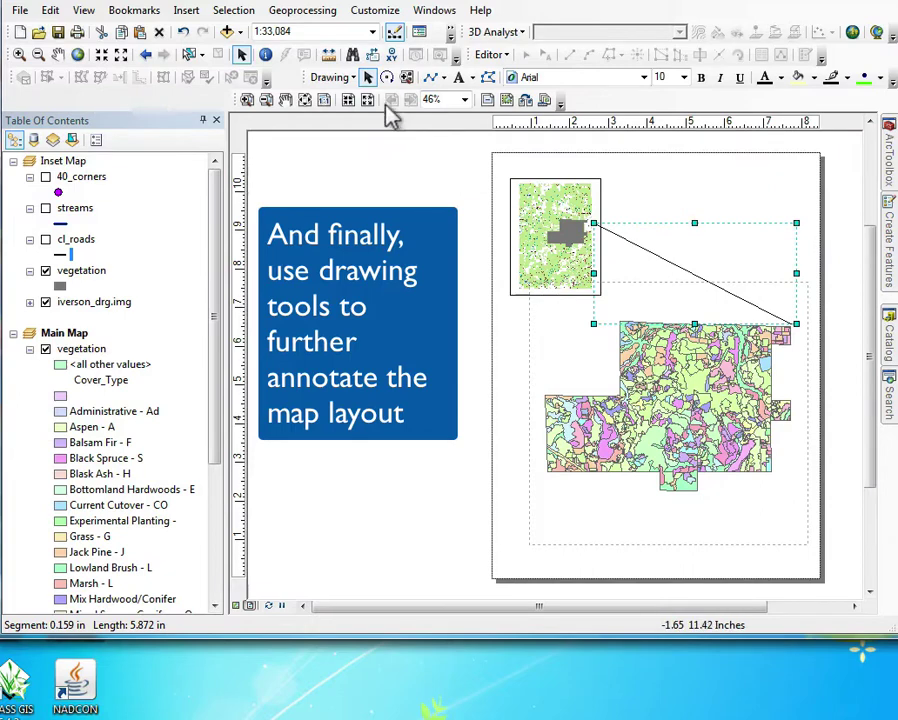
Draw a straight vertical line from the inset map down to the main map's left side.
left_click(430, 77)
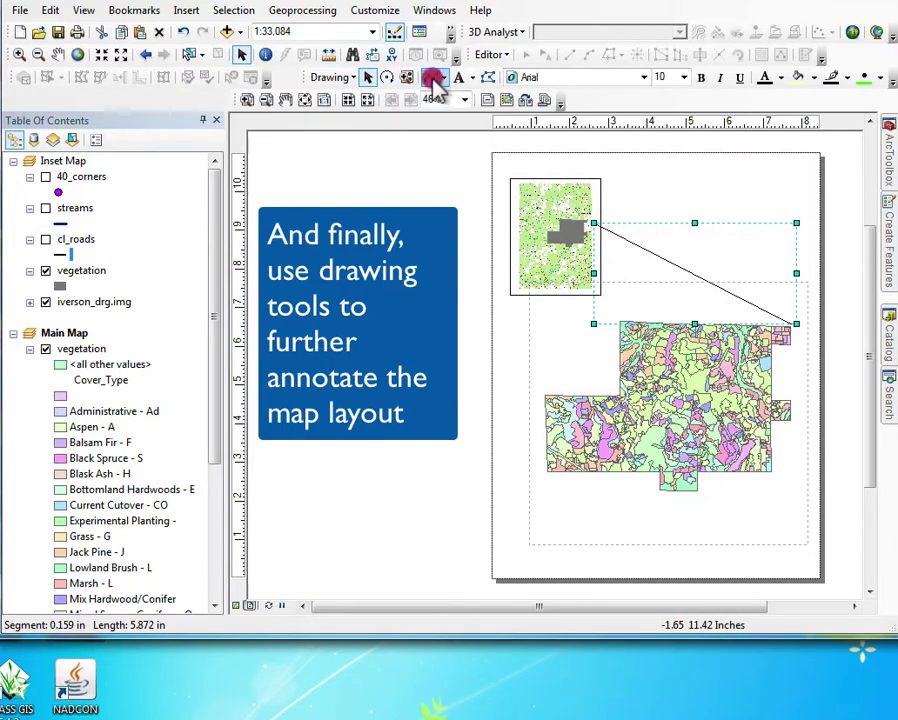
left_click(545, 248)
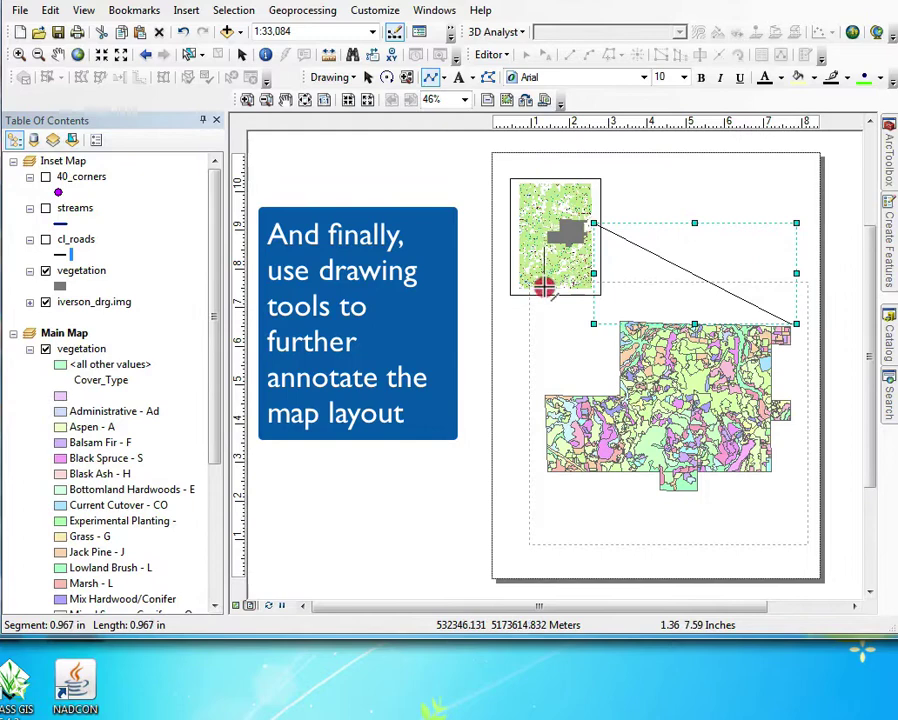
double_click(543, 405)
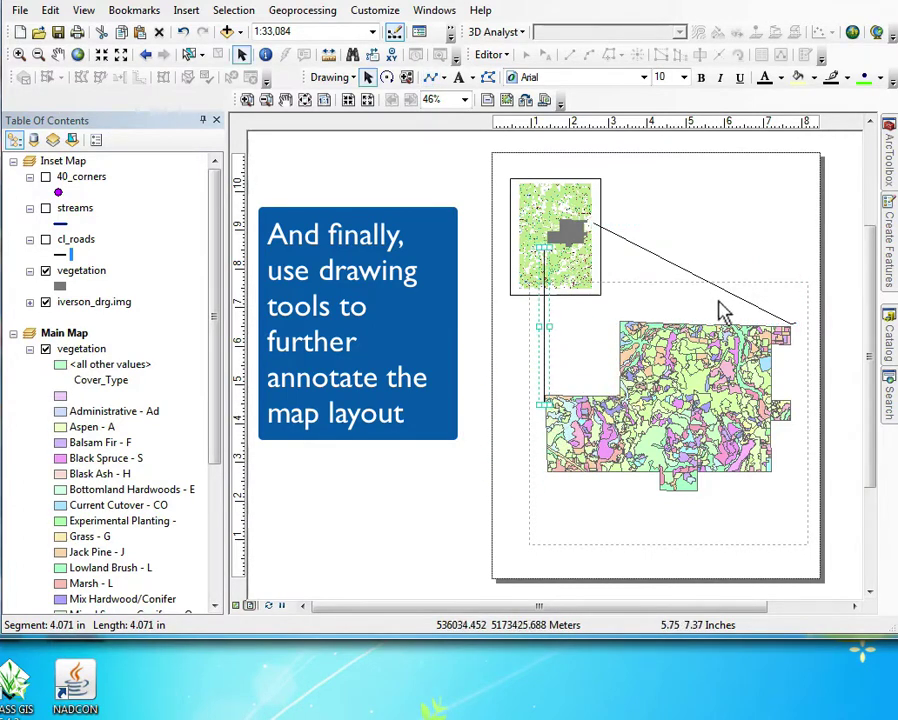